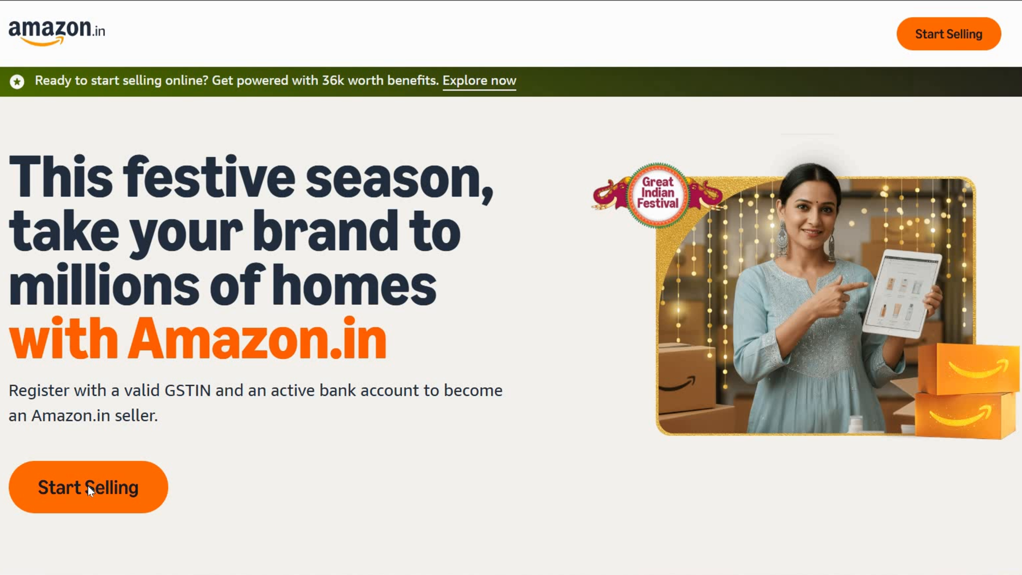
# - Start the seller registration and sign in with the account password and the one-time passcode
pyautogui.click(98, 480)
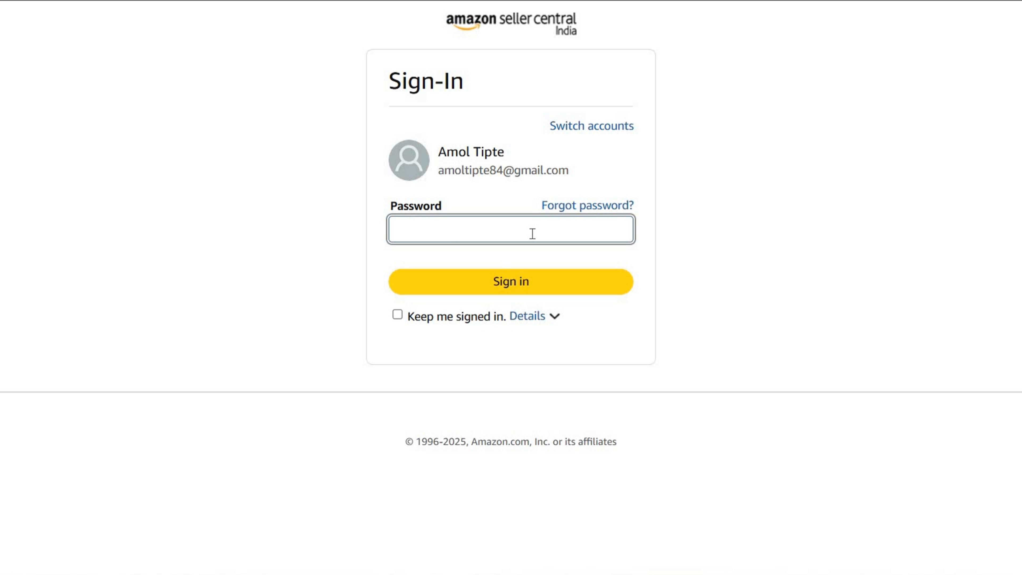
pyautogui.click(491, 235)
pyautogui.click(485, 266)
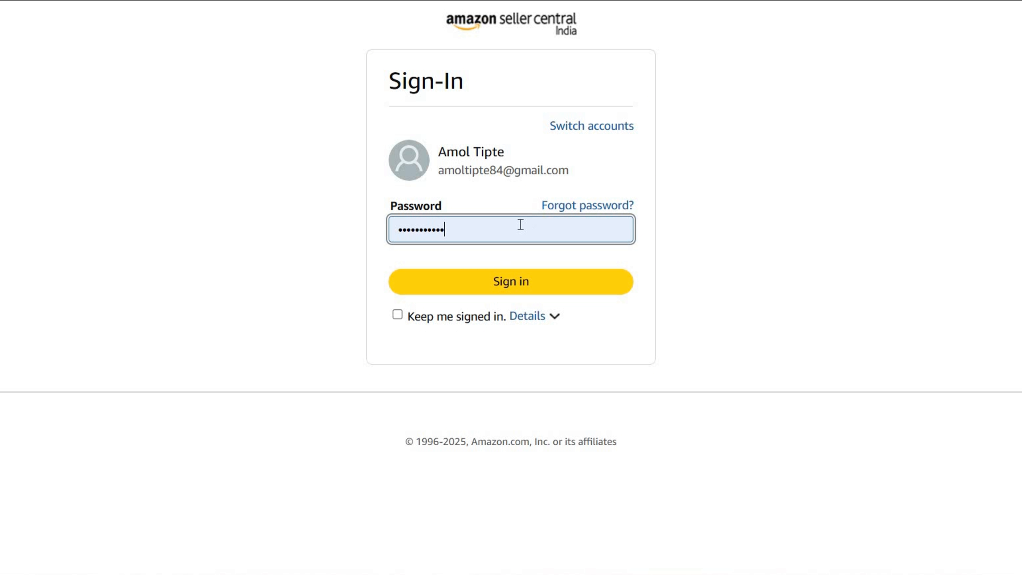
pyautogui.click(494, 286)
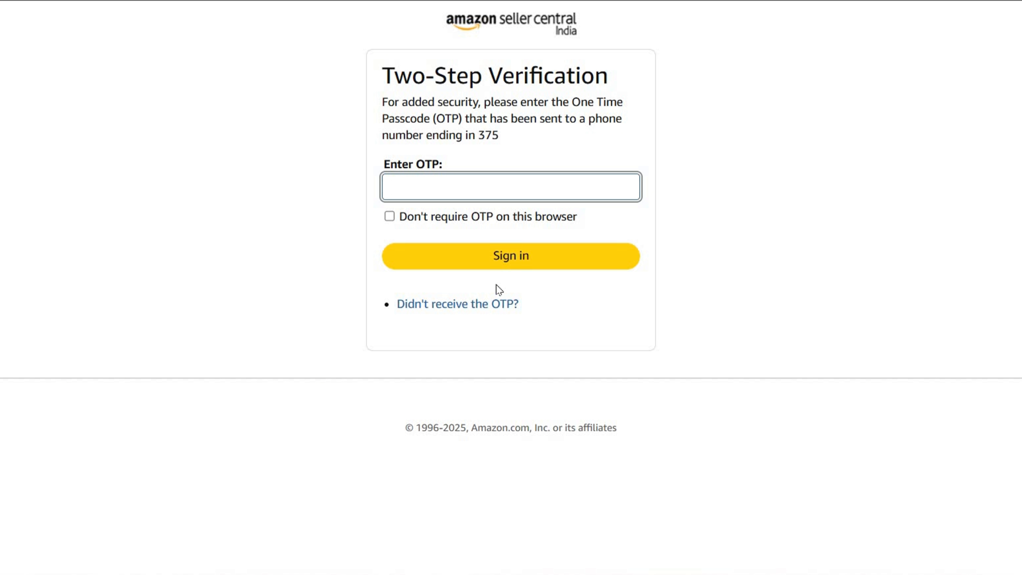
pyautogui.hotkey('ctrl', 'v')
pyautogui.click(511, 259)
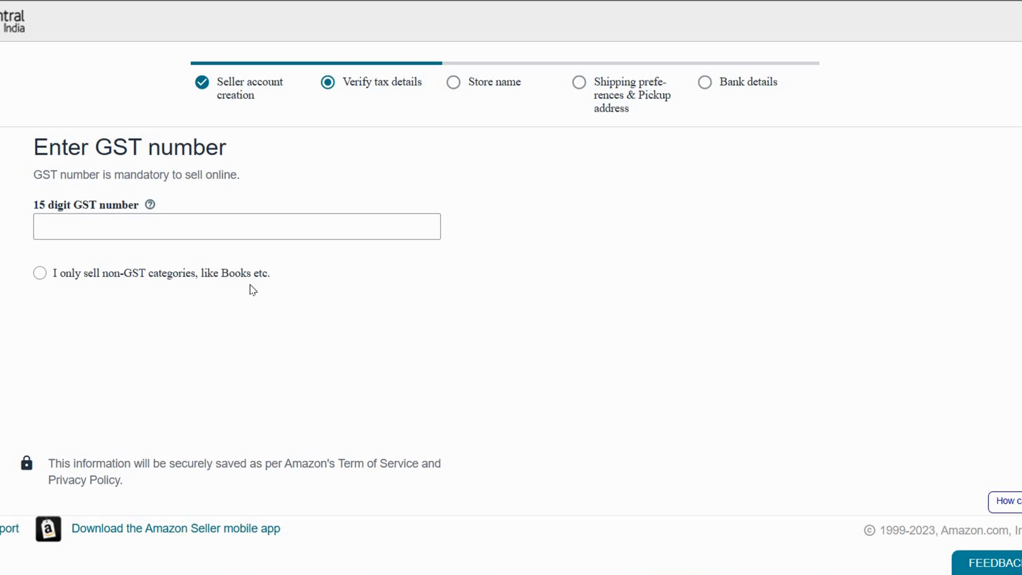
# - Choose to sell only non-GST categories, then fill in the PAN number and PAN holder's name and attach the PAN document image
pyautogui.click(40, 274)
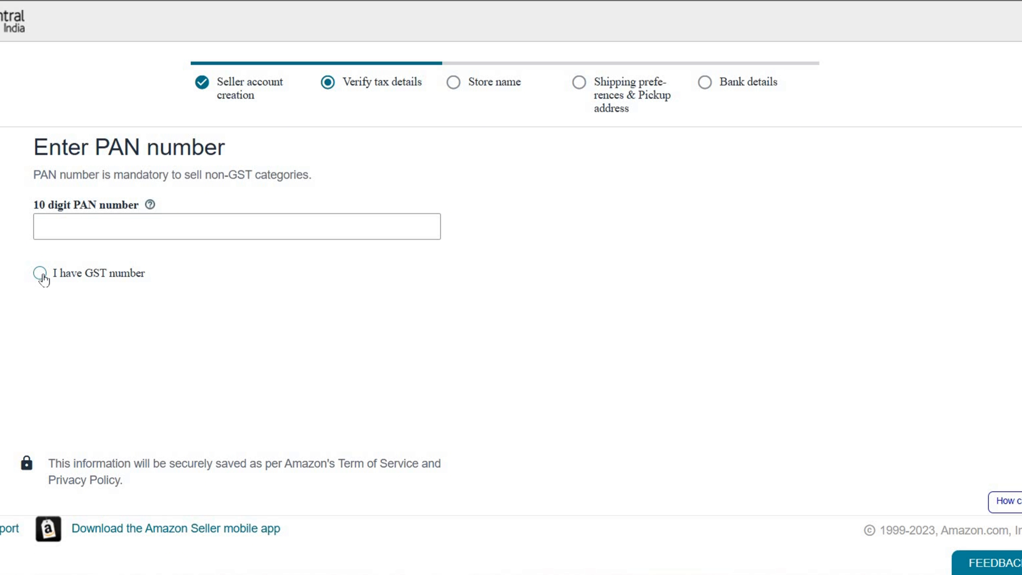
pyautogui.click(119, 224)
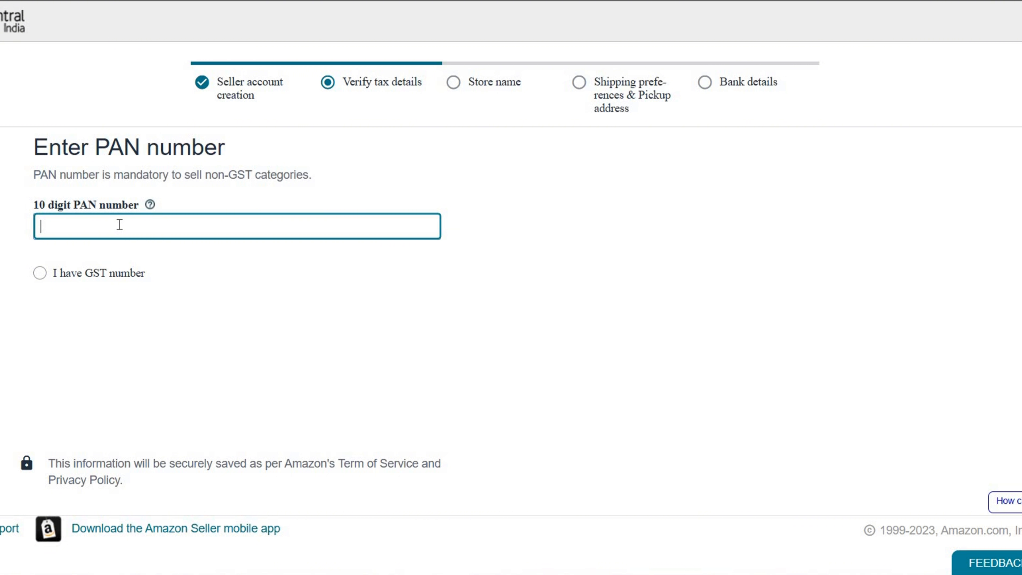
pyautogui.hotkey('ctrl', 'v')
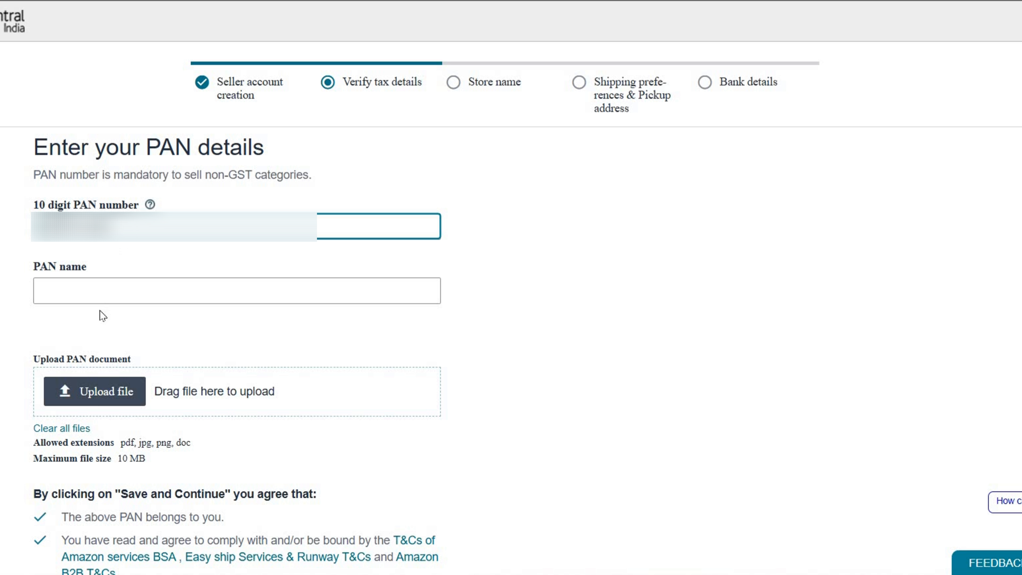
pyautogui.click(100, 296)
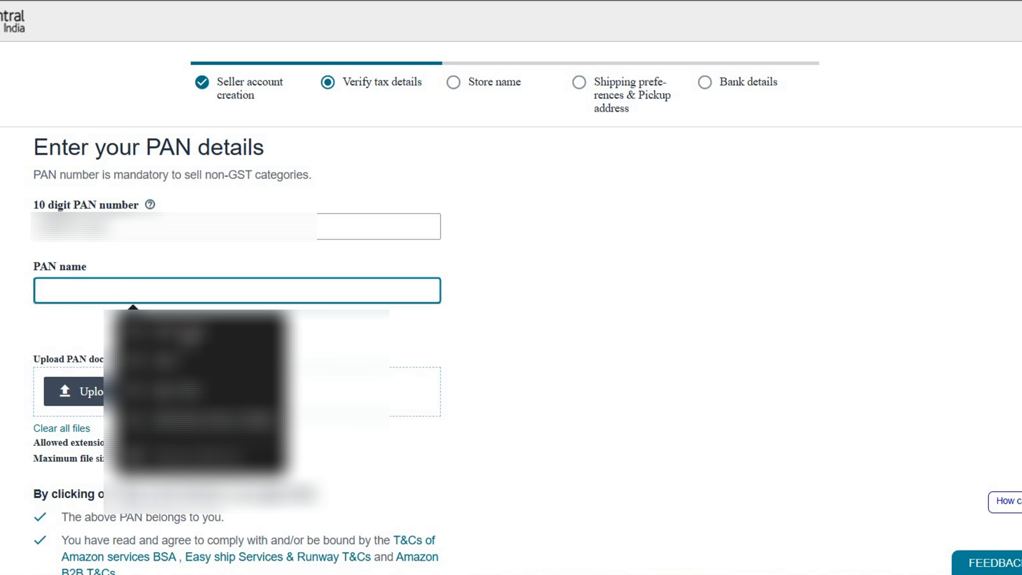
pyautogui.click(173, 323)
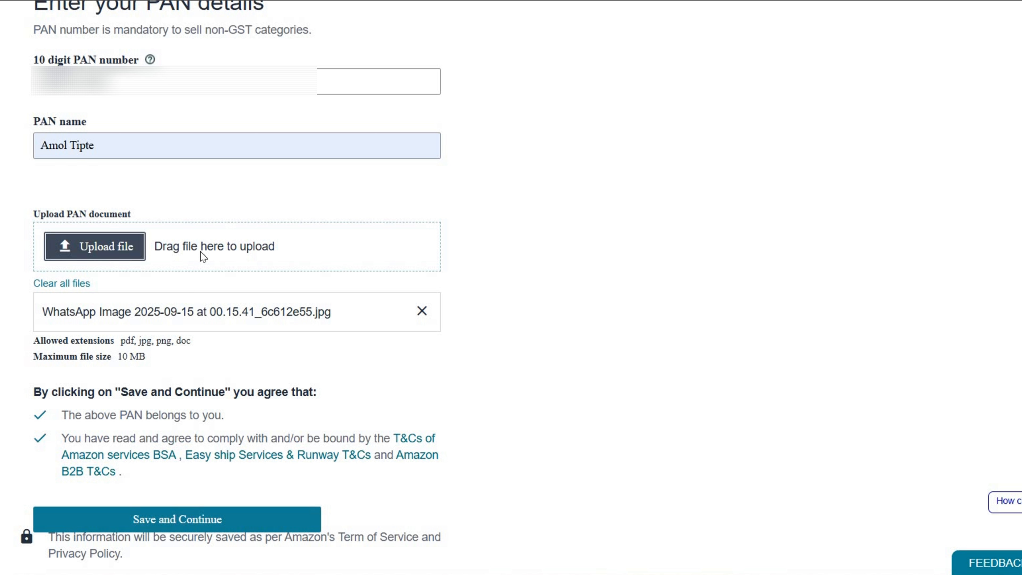
# - Review and submit the PAN details, read the verification notice, and continue the registration
pyautogui.scroll(3, 14, 232)
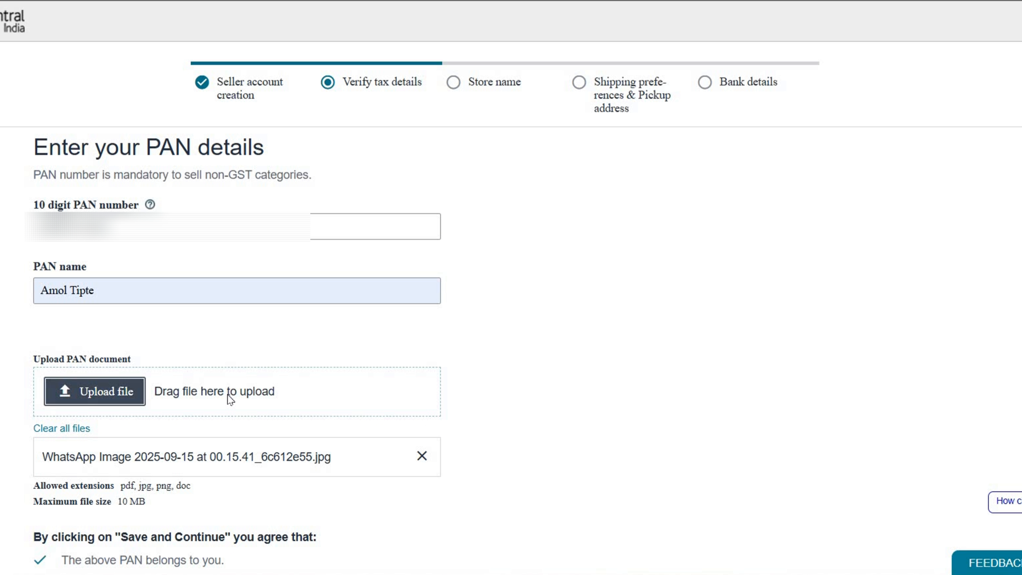
pyautogui.scroll(-4, 168, 462)
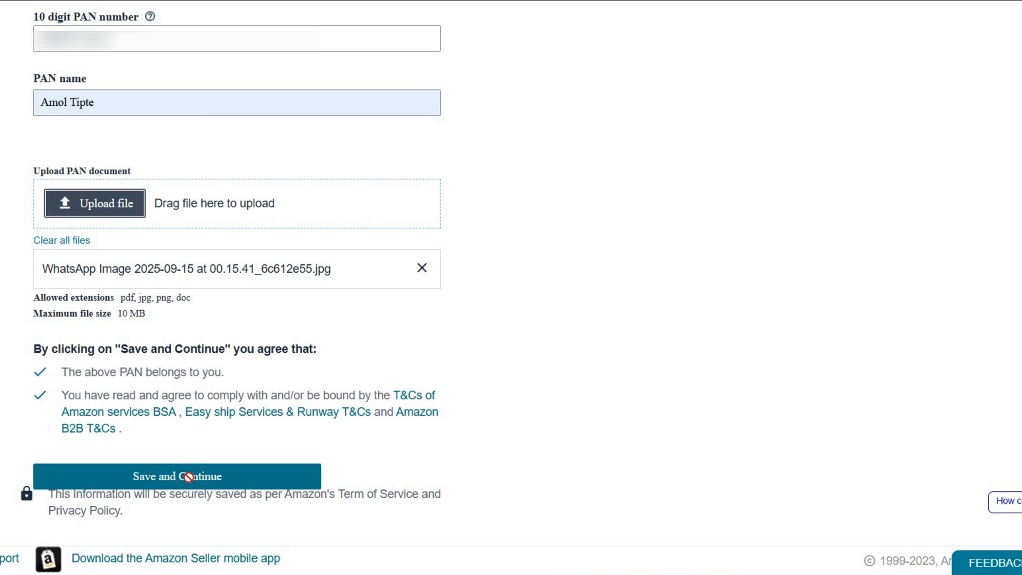
pyautogui.click(190, 479)
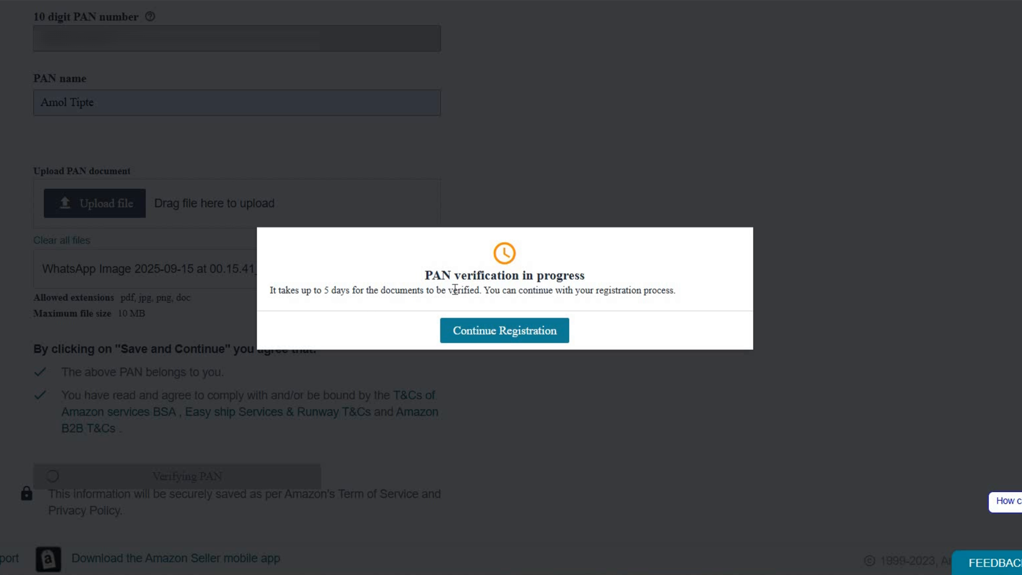
pyautogui.moveTo(425, 275); pyautogui.dragTo(599, 281)
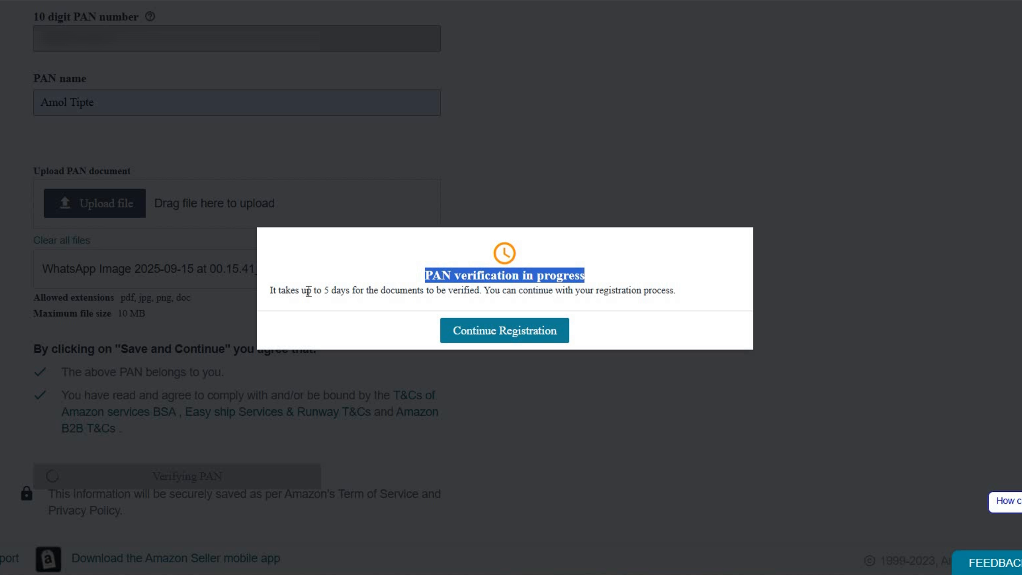
pyautogui.moveTo(270, 290); pyautogui.dragTo(658, 301)
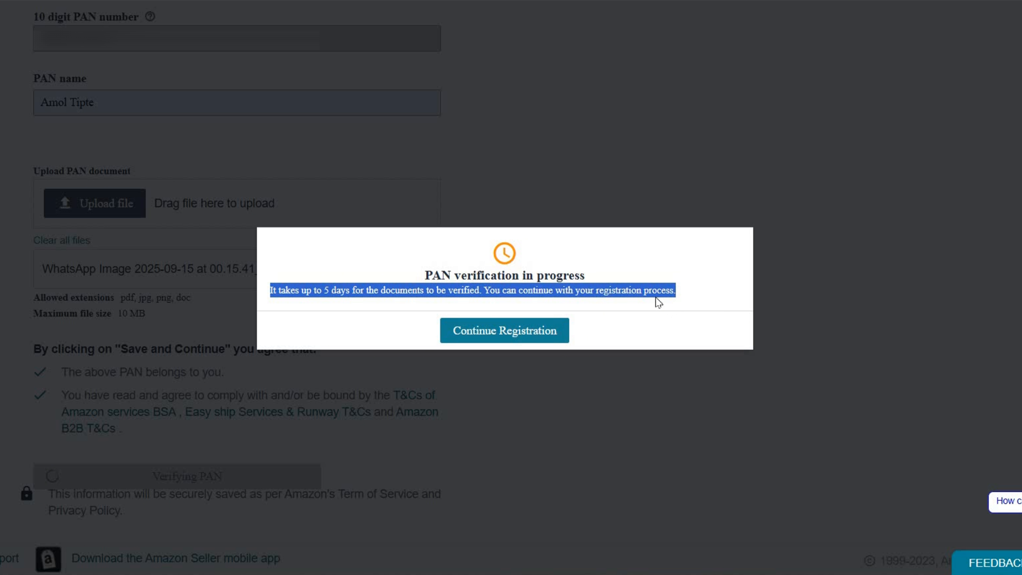
pyautogui.click(364, 295)
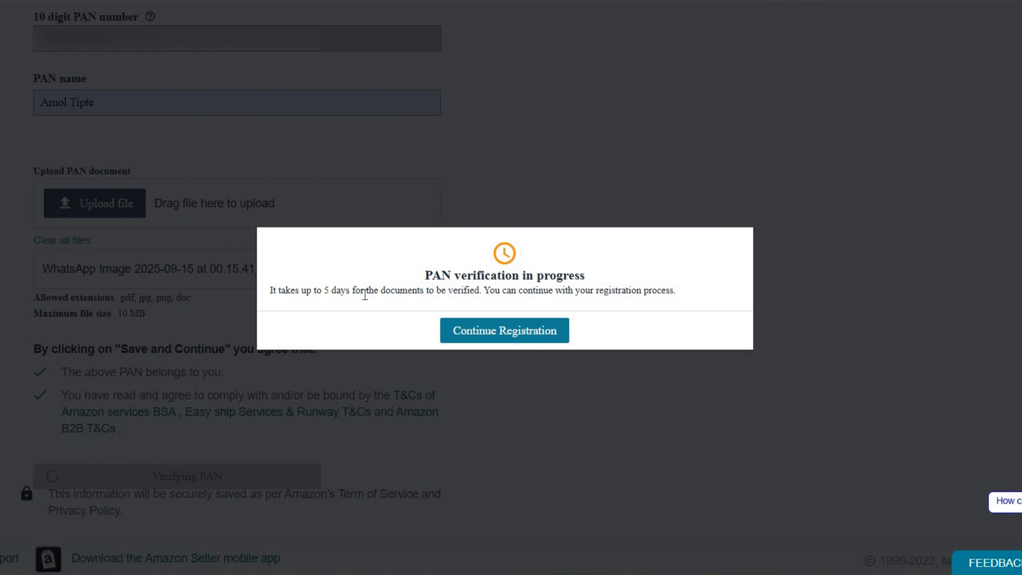
pyautogui.click(497, 336)
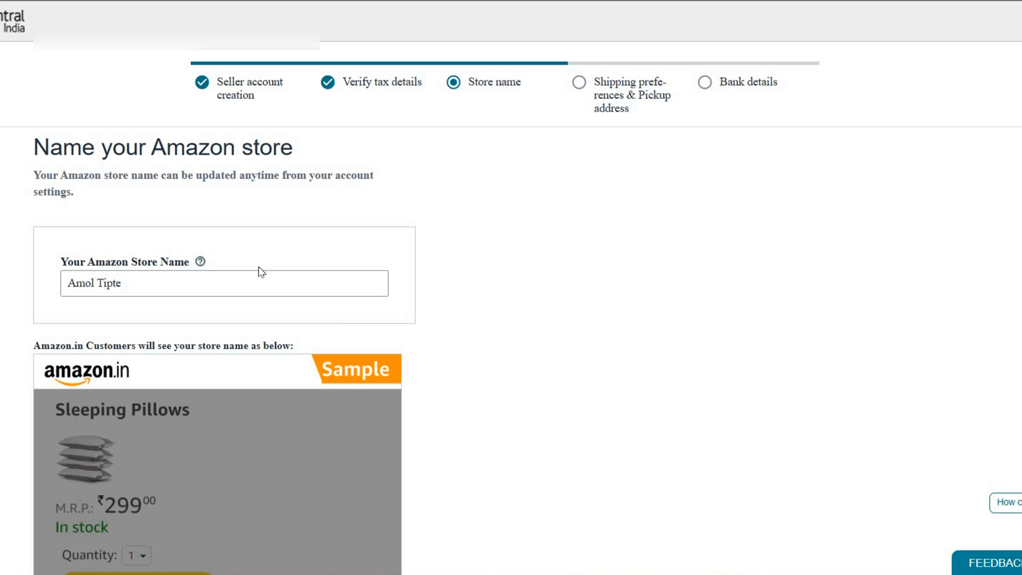
# - Keep the prefilled store name and save it, and save the completed pickup address
pyautogui.doubleClick(109, 283)
pyautogui.hotkey('ctrl', 'a')
pyautogui.click(165, 282)
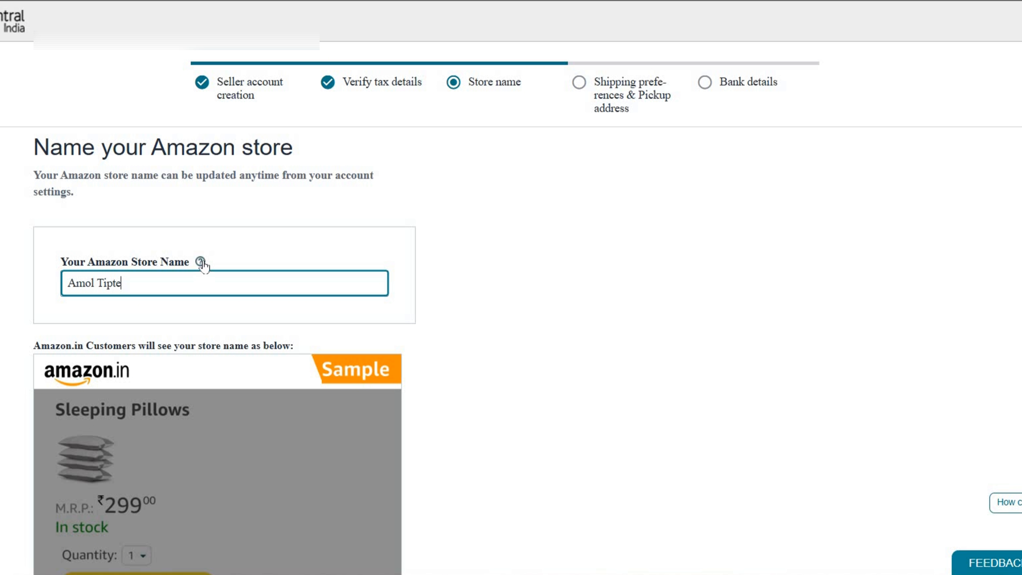
pyautogui.tripleClick(95, 285)
pyautogui.click(135, 278)
pyautogui.scroll(-5, 145, 306)
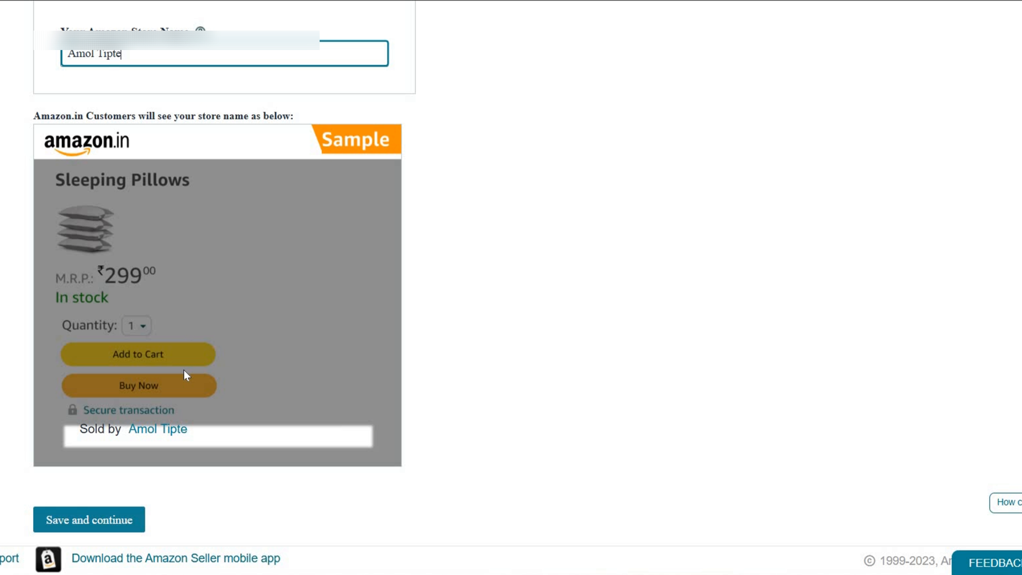
pyautogui.click(65, 522)
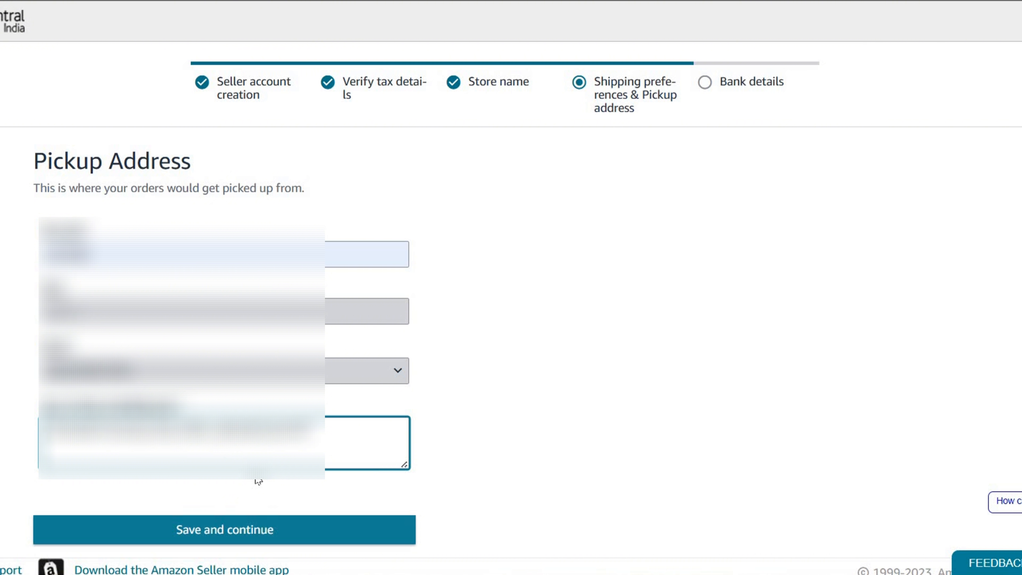
pyautogui.click(216, 532)
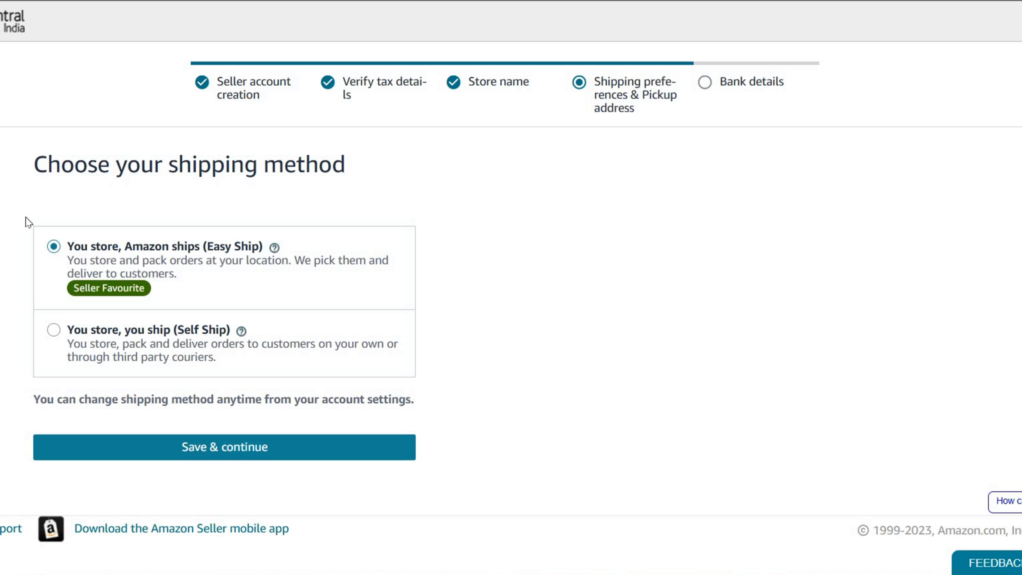
# - Examine the description of the Easy Ship option among the shipping methods
pyautogui.moveTo(19, 218); pyautogui.dragTo(543, 328)
pyautogui.click(543, 328)
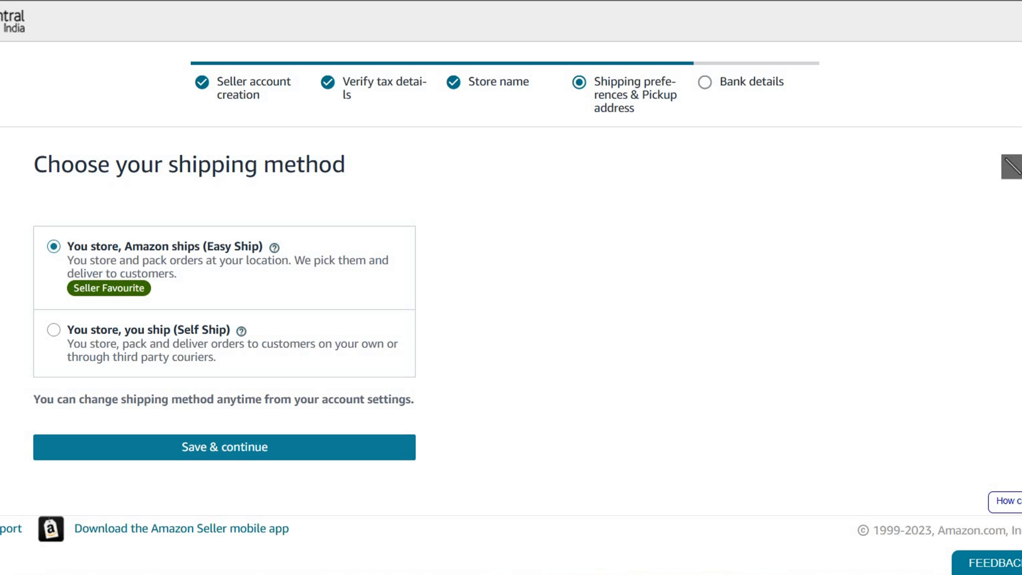
pyautogui.moveTo(32, 227); pyautogui.dragTo(730, 260)
pyautogui.click(730, 260)
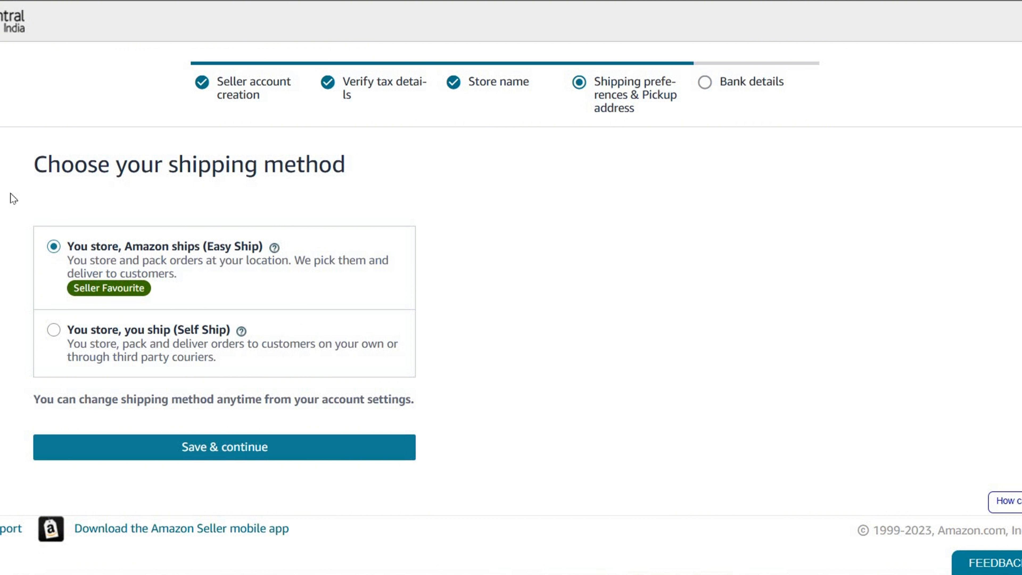
pyautogui.moveTo(476, 255); pyautogui.dragTo(700, 259)
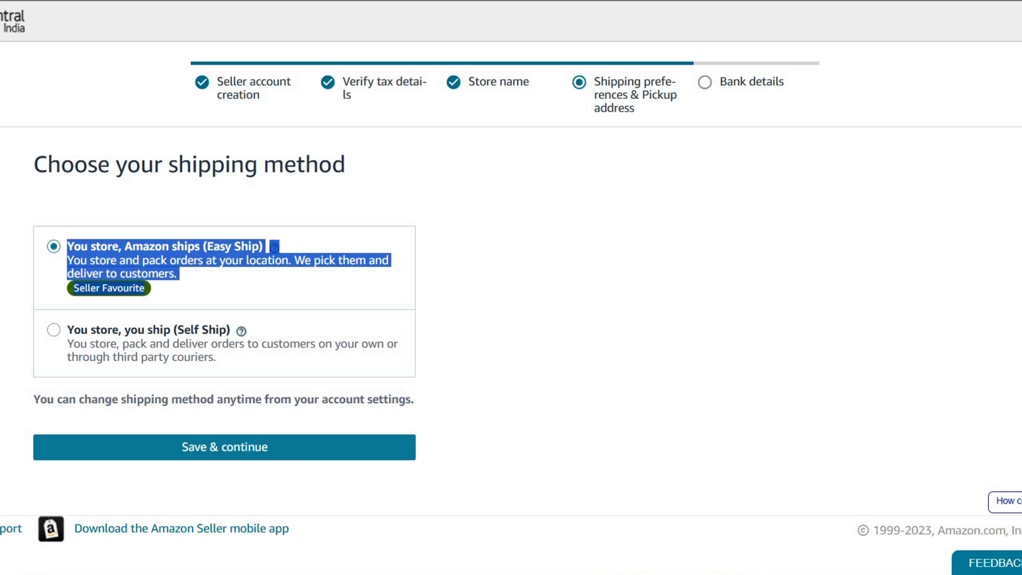
pyautogui.click(1017, 12)
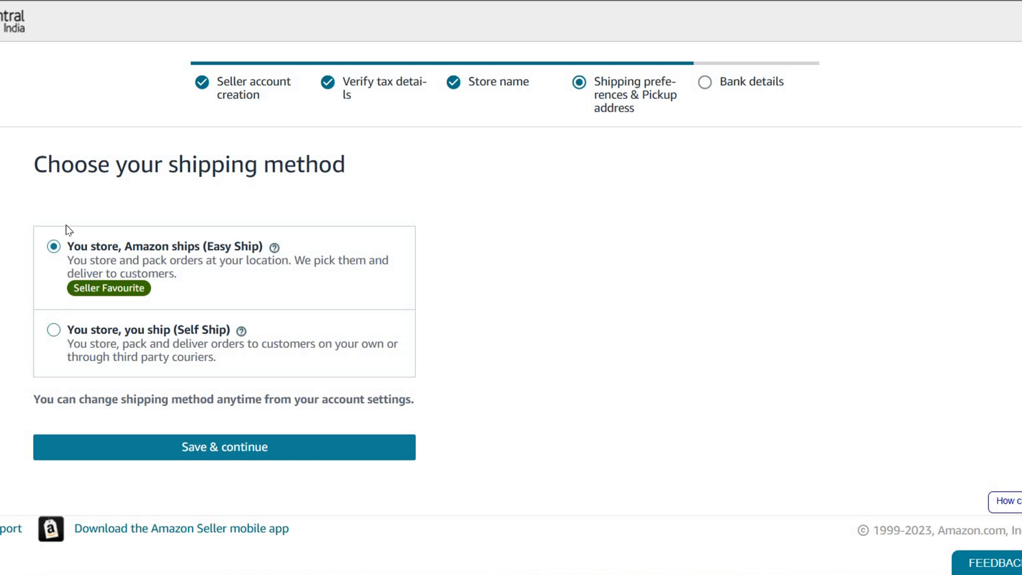
pyautogui.moveTo(259, 275); pyautogui.dragTo(260, 300)
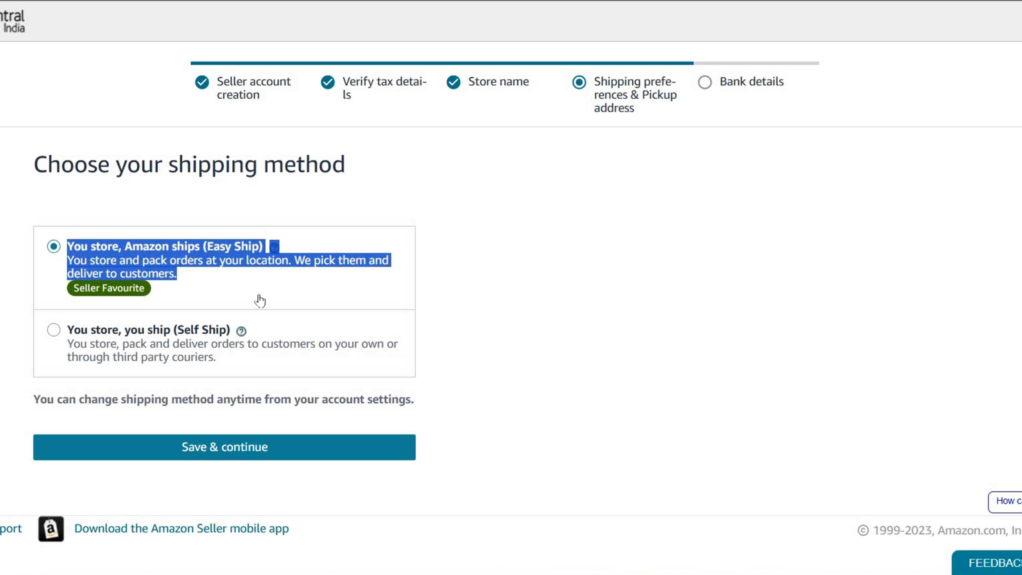
pyautogui.click(260, 300)
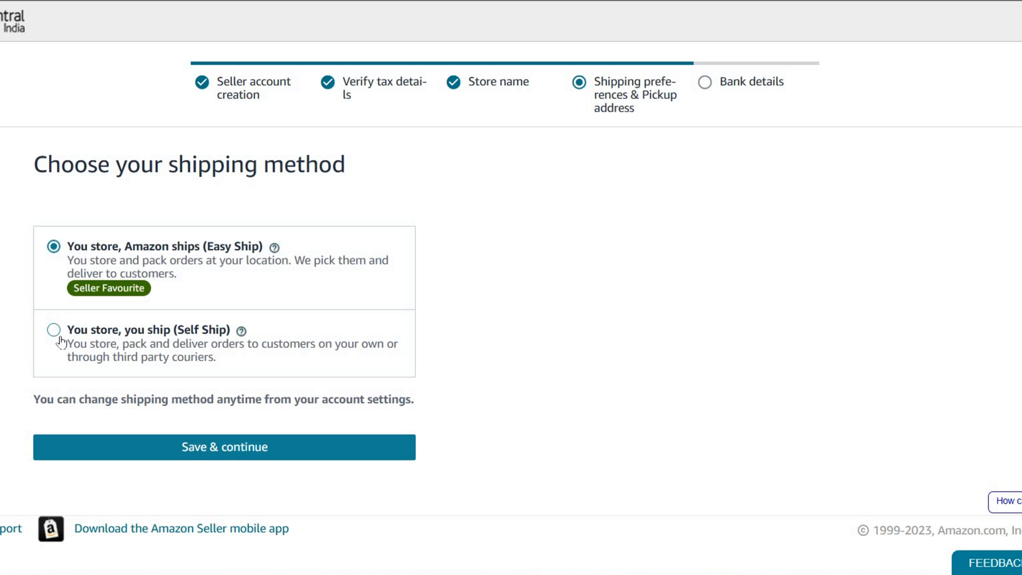
# - Compare Self Ship with Easy Ship, select "You store, Amazon ships (Easy Ship)", and save the shipping method
pyautogui.click(93, 347)
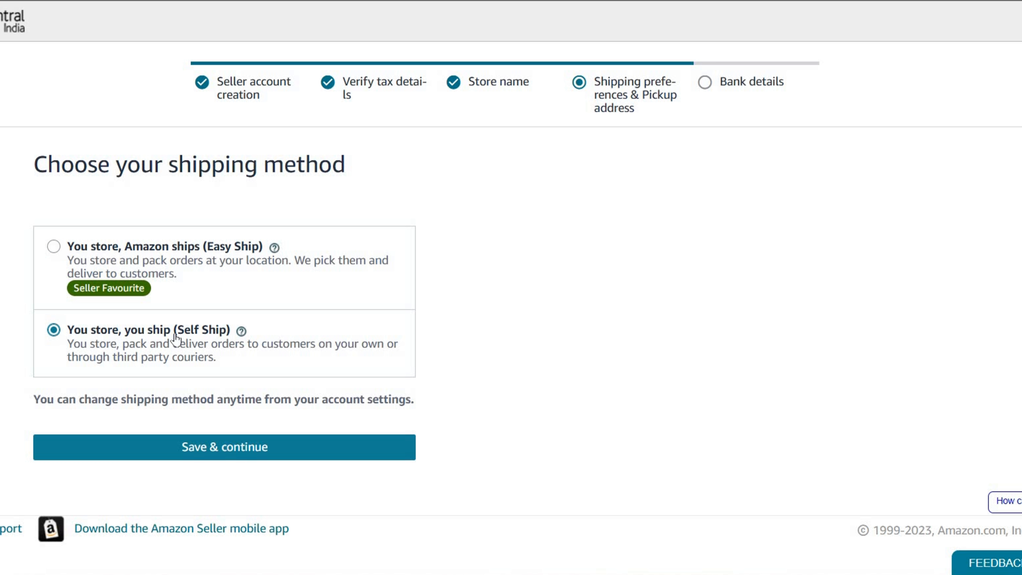
pyautogui.click(53, 262)
pyautogui.moveTo(67, 246); pyautogui.dragTo(255, 245)
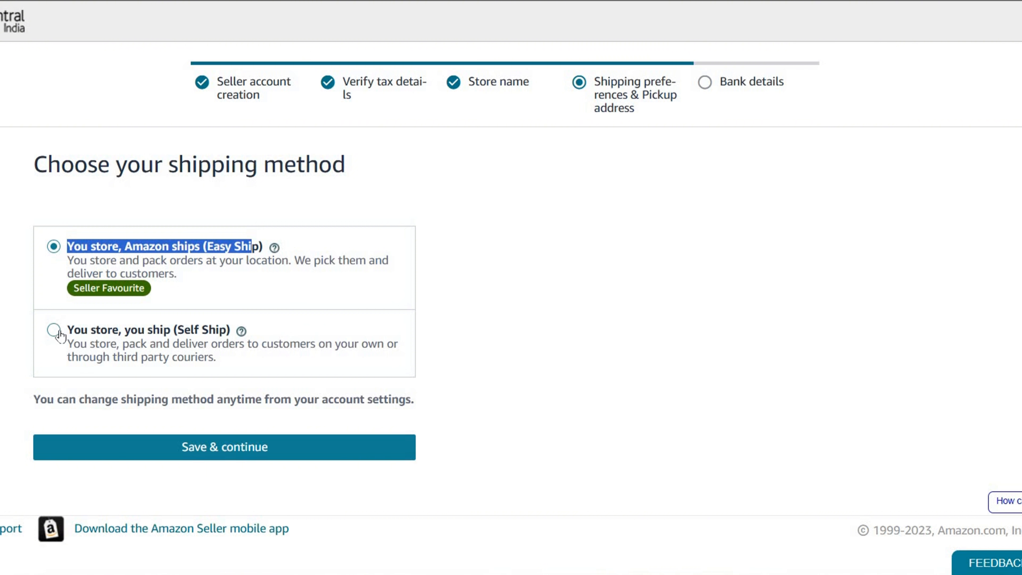
pyautogui.click(72, 329)
pyautogui.click(57, 300)
pyautogui.click(268, 269)
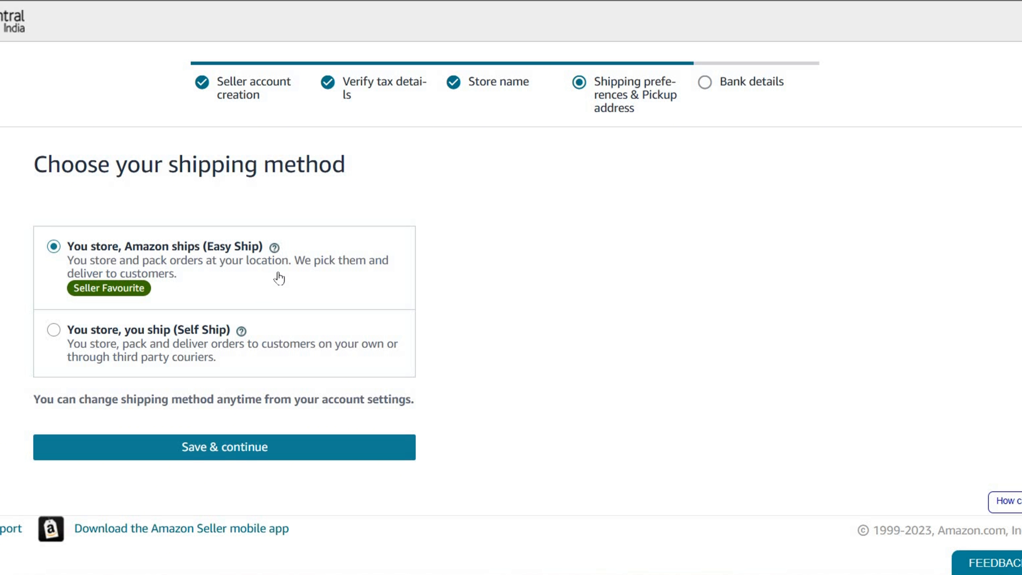
pyautogui.click(224, 453)
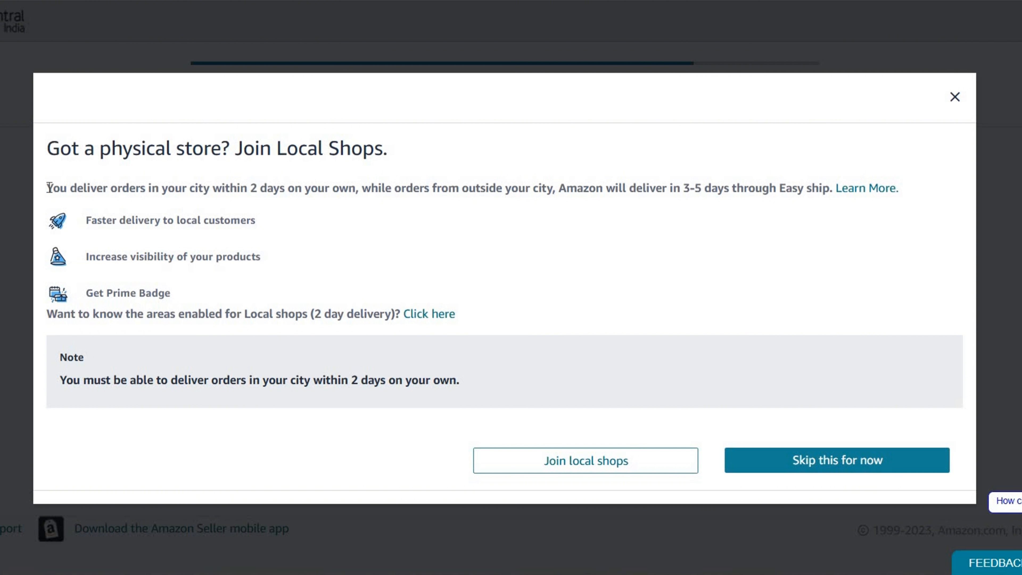
# - Read the delivery terms of the Local Shops offer and skip joining for now
pyautogui.moveTo(48, 189); pyautogui.dragTo(700, 187)
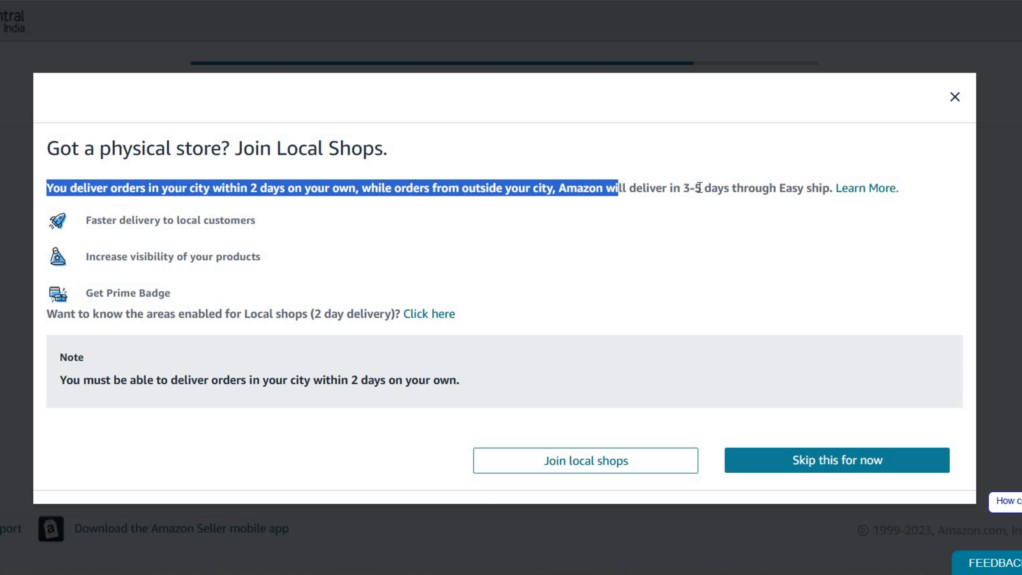
pyautogui.click(662, 205)
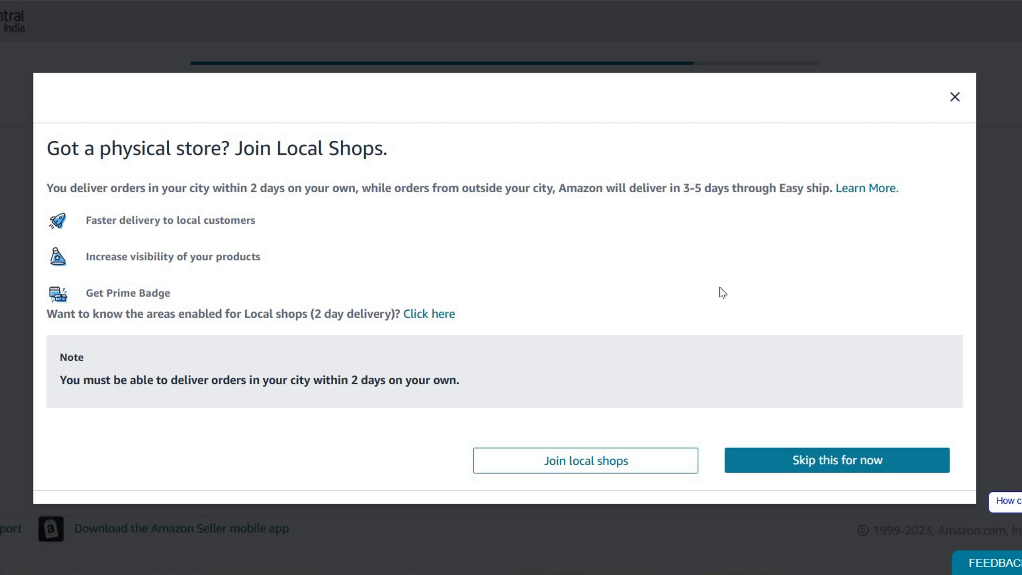
pyautogui.click(836, 461)
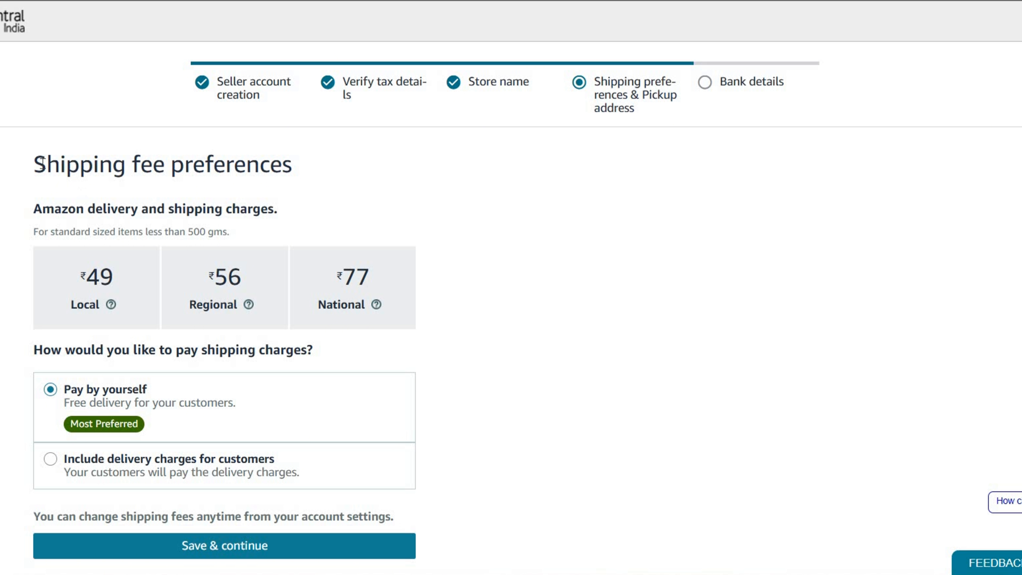
# - Examine the local, regional and national Amazon delivery charges for standard-sized items under the shipping fee preferences
pyautogui.moveTo(34, 167); pyautogui.dragTo(292, 169)
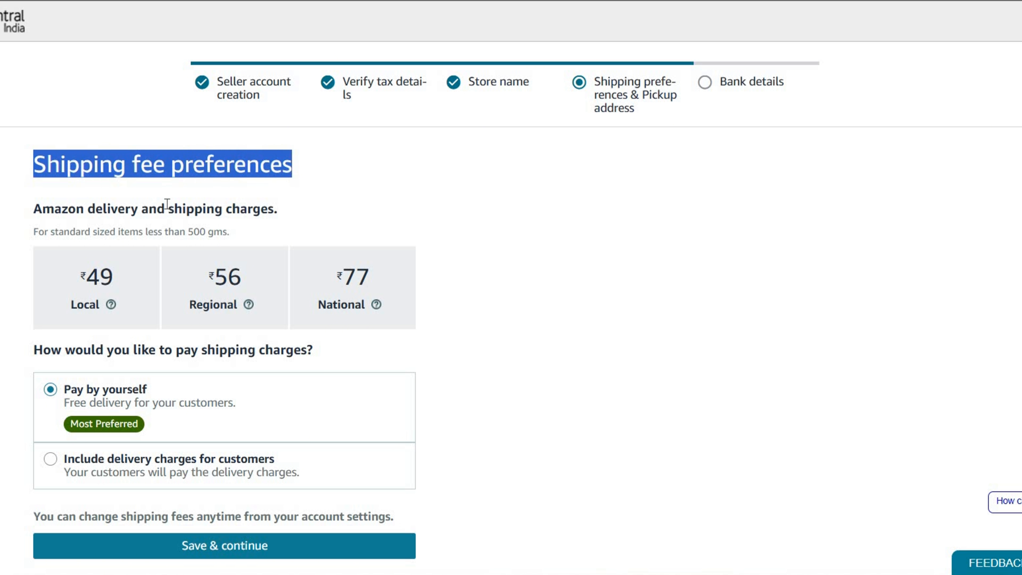
pyautogui.click(122, 211)
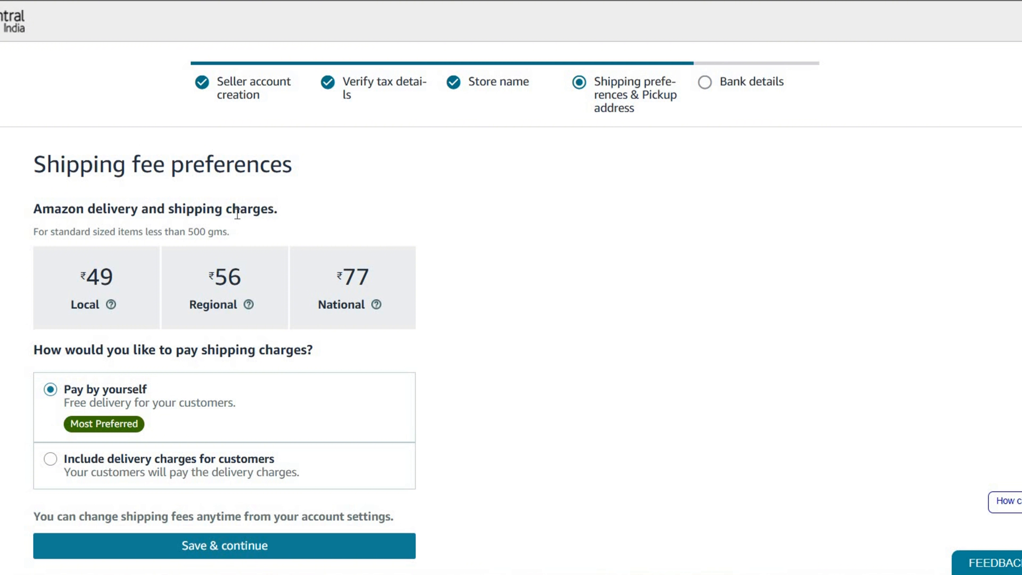
pyautogui.doubleClick(86, 305)
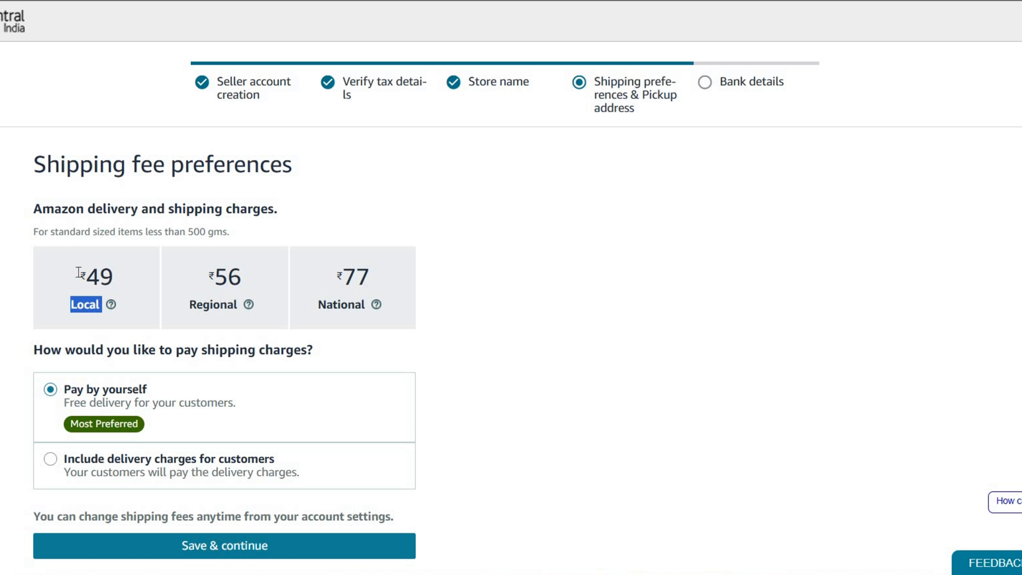
pyautogui.tripleClick(116, 277)
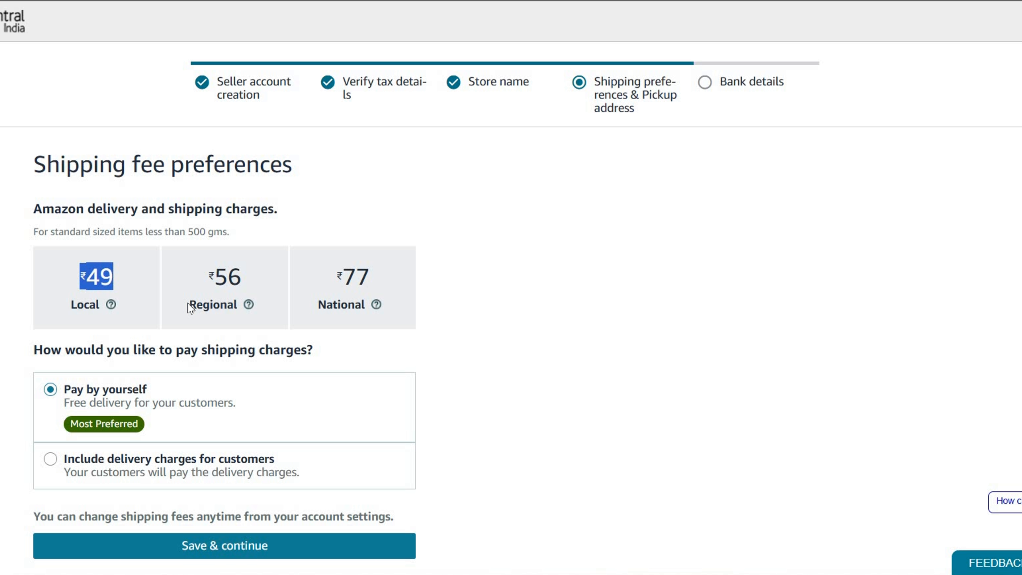
pyautogui.doubleClick(213, 304)
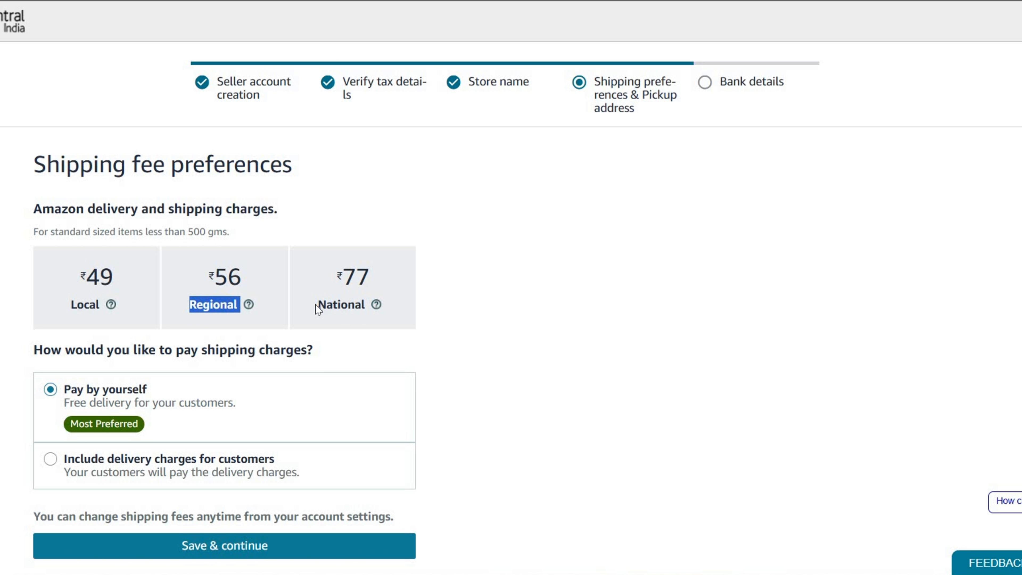
pyautogui.moveTo(318, 304); pyautogui.dragTo(361, 304)
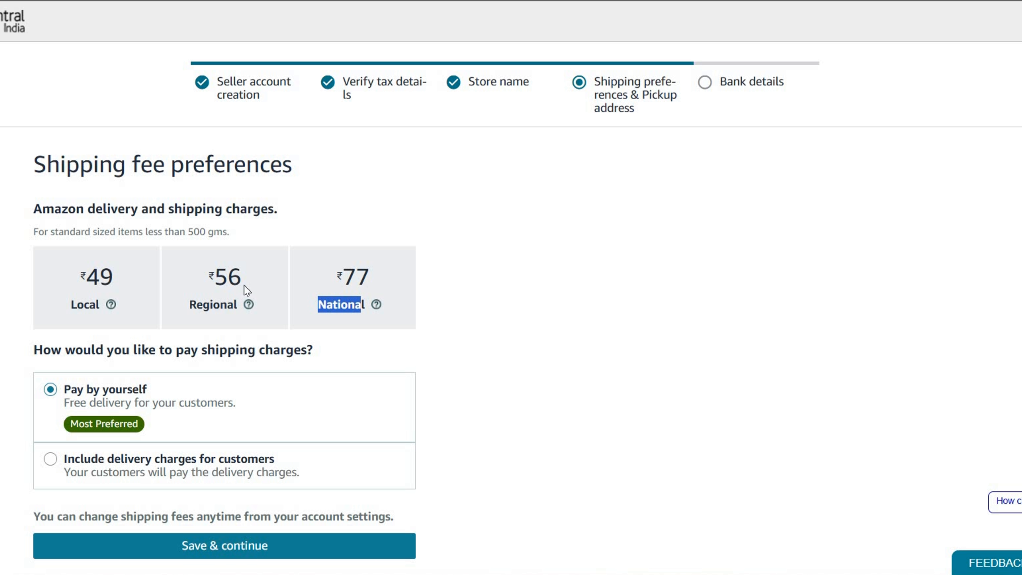
pyautogui.click(115, 315)
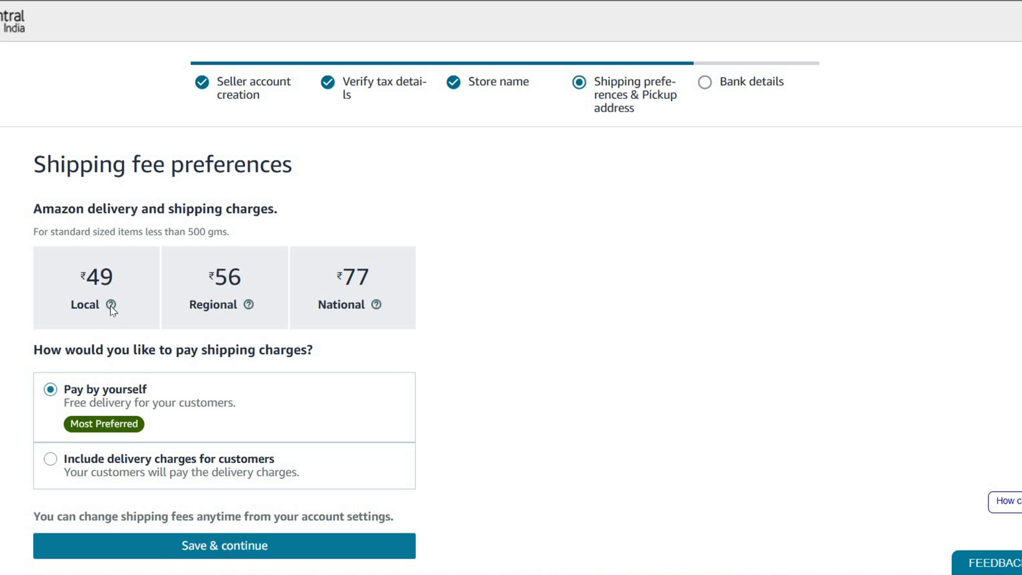
# - Read the explanations of when the Local, Regional and National shipping charges apply, closing each one after reading
pyautogui.click(111, 305)
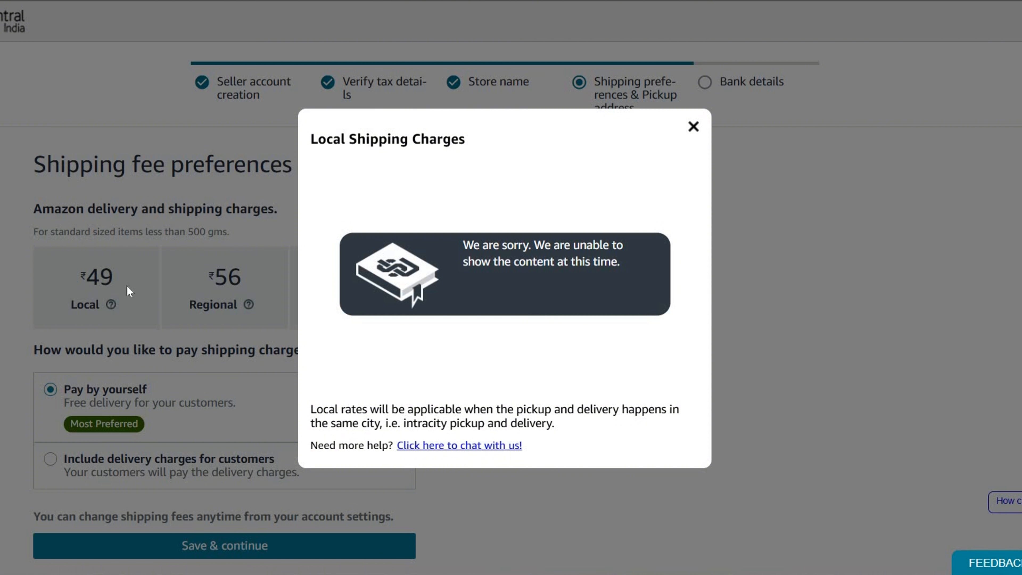
pyautogui.click(247, 308)
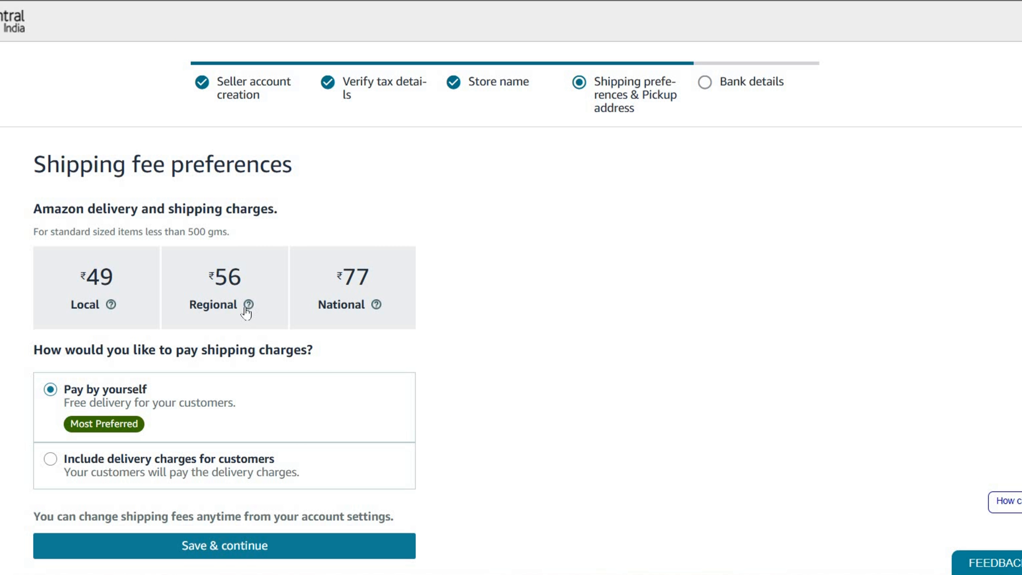
pyautogui.click(249, 306)
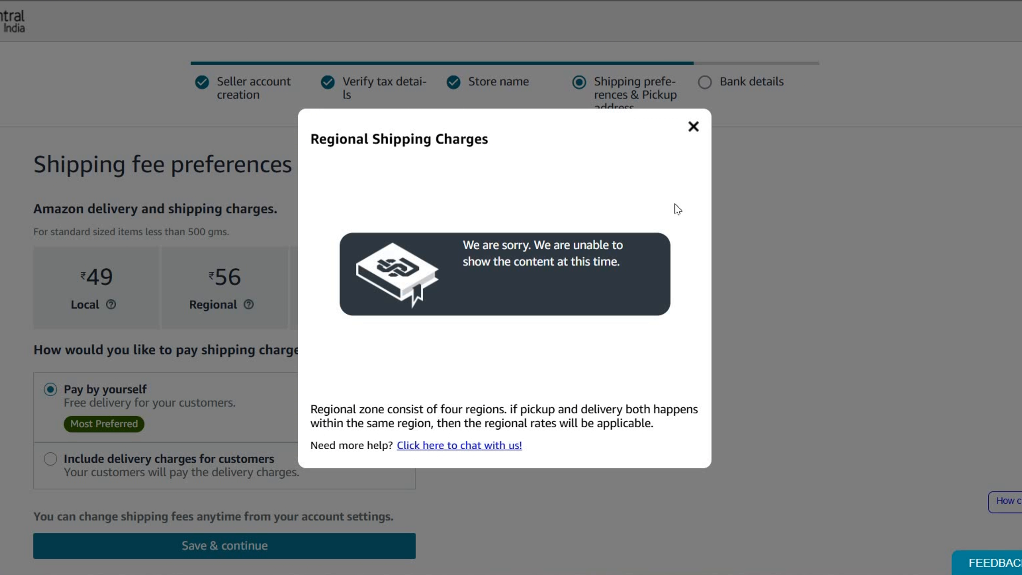
pyautogui.press('Escape')
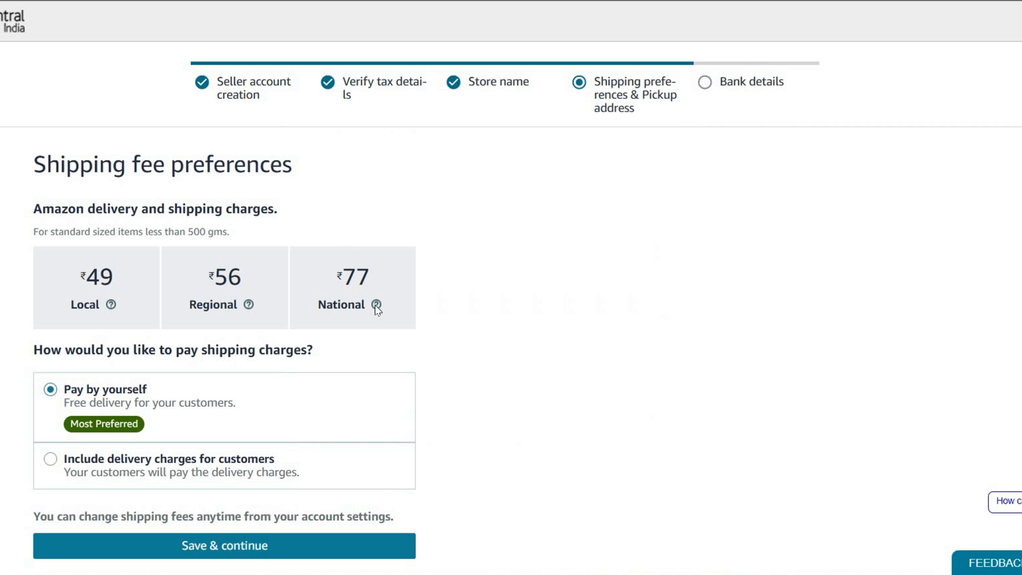
pyautogui.click(376, 305)
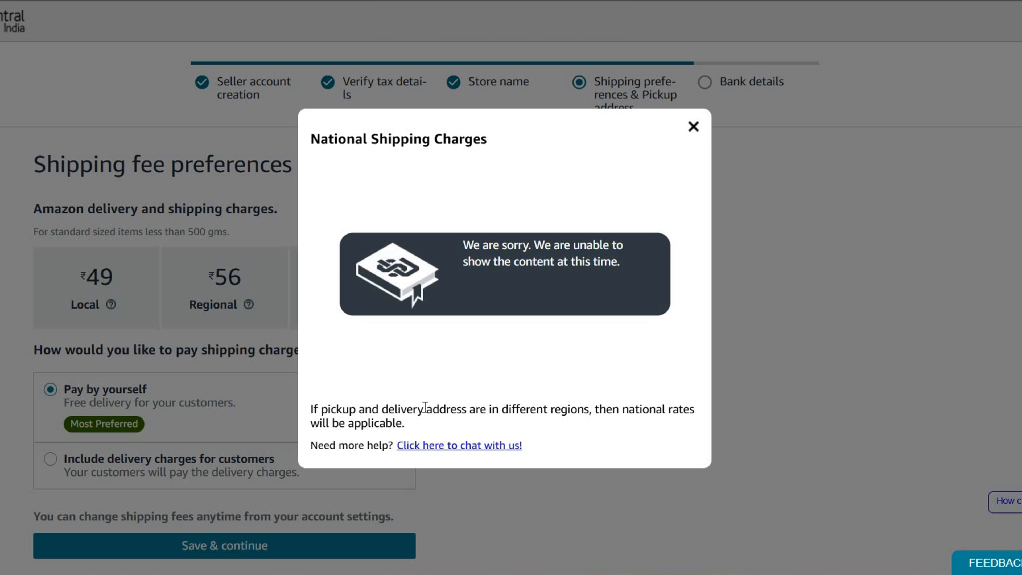
pyautogui.click(693, 126)
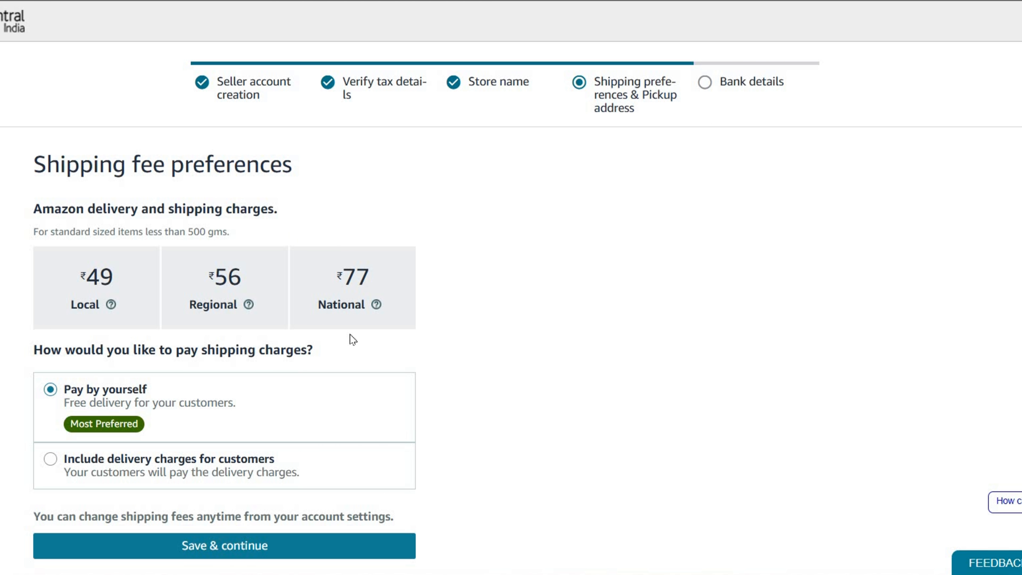
# - Compare the "Pay by yourself" and "Include delivery charges for customers" options for paying the shipping charges
pyautogui.scroll(-1, 69, 352)
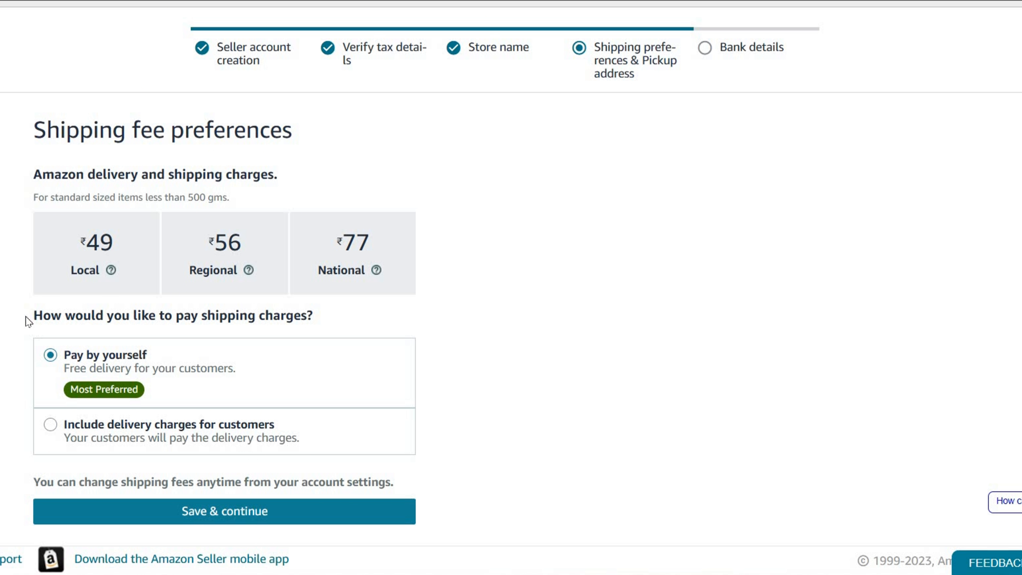
pyautogui.moveTo(29, 321); pyautogui.dragTo(76, 368)
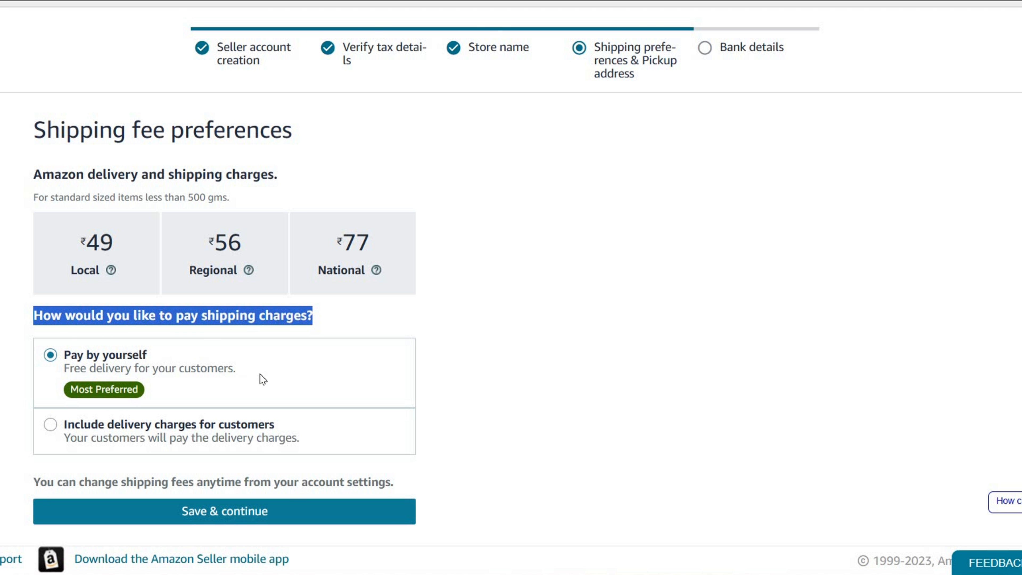
pyautogui.click(382, 314)
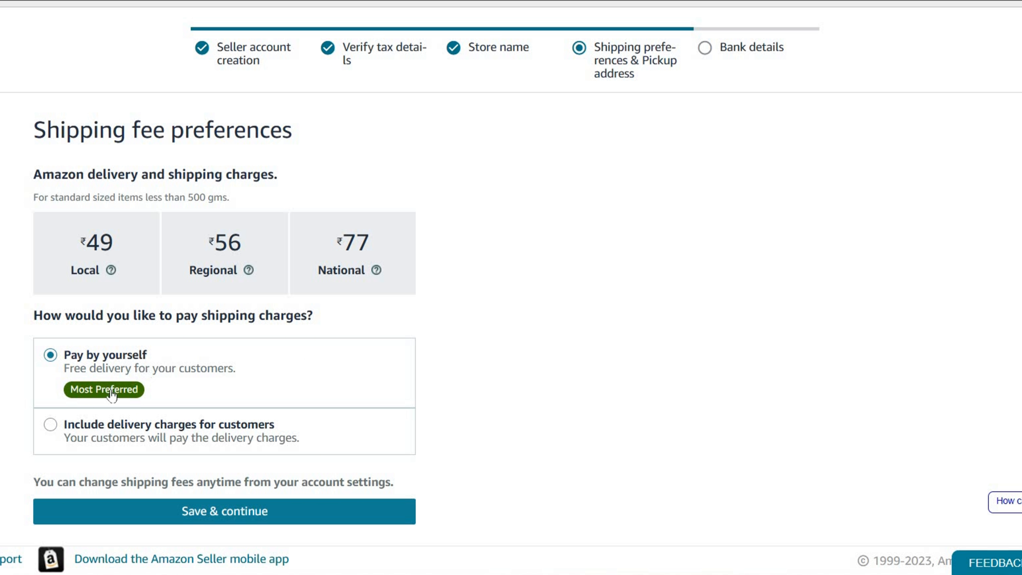
pyautogui.click(50, 425)
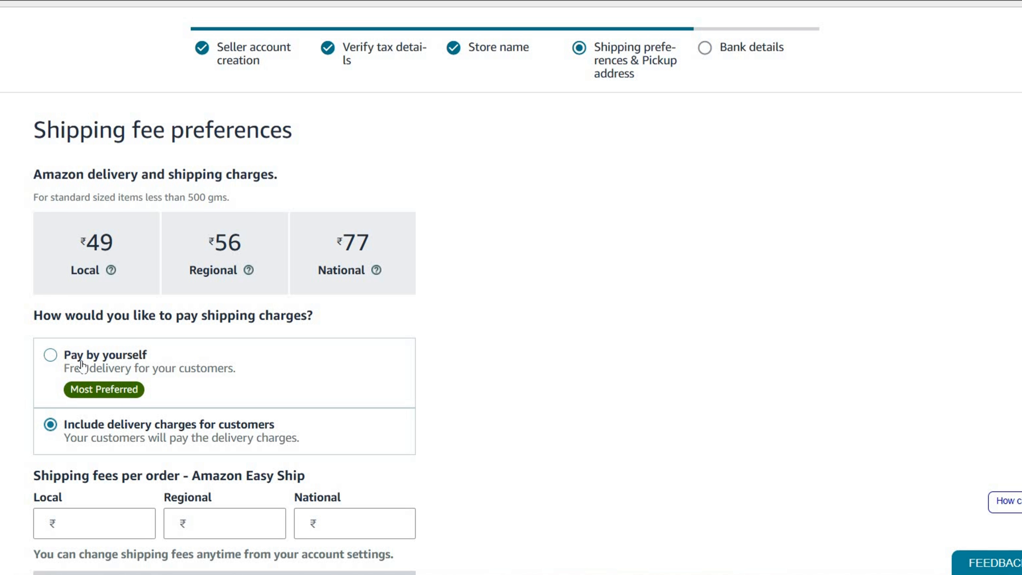
pyautogui.click(117, 378)
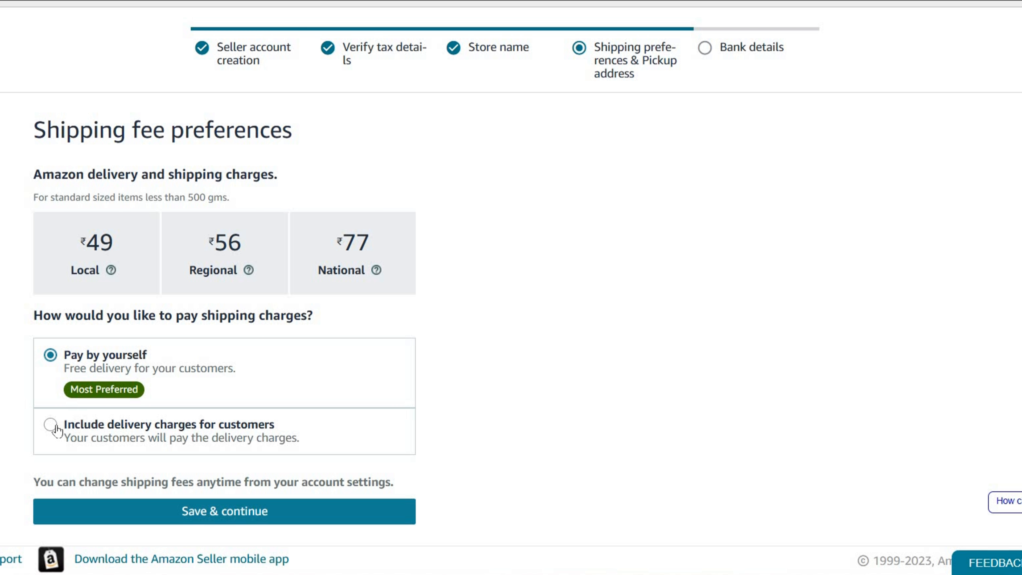
# - Try "Include delivery charges for customers" and compare its Easy Ship fee fields with Amazon's local, regional and national charges
pyautogui.click(131, 438)
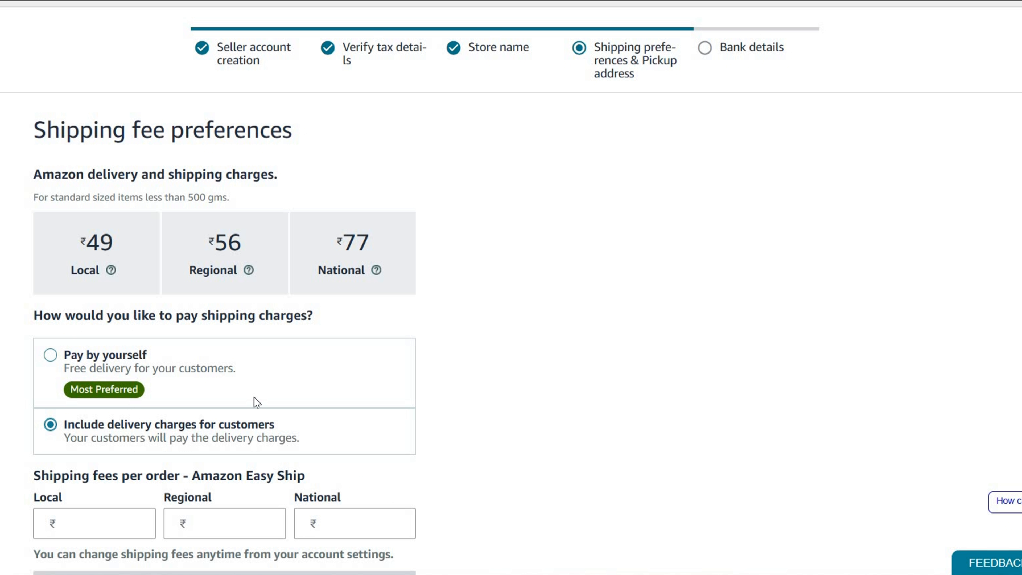
pyautogui.scroll(-2, 254, 401)
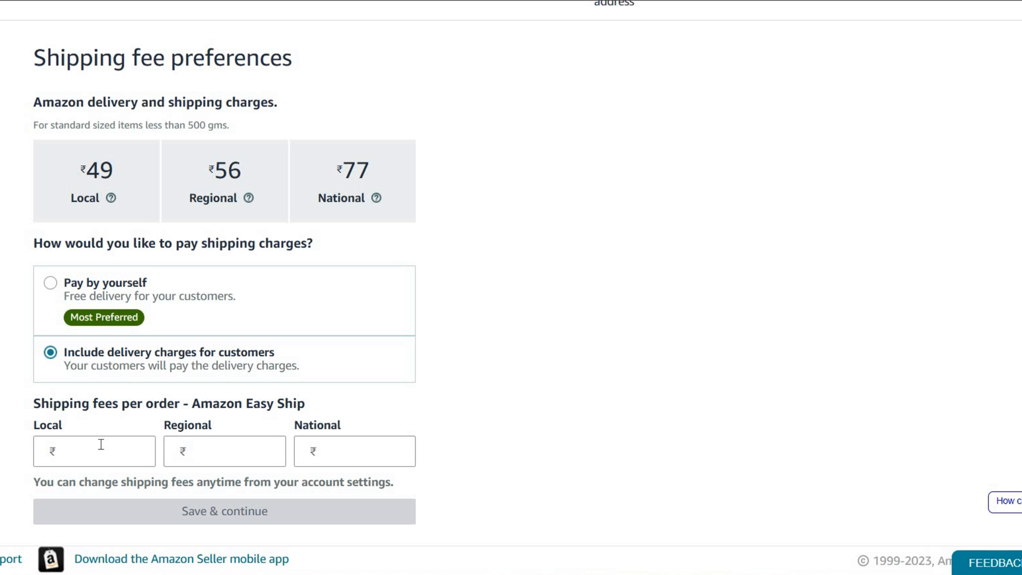
pyautogui.click(101, 444)
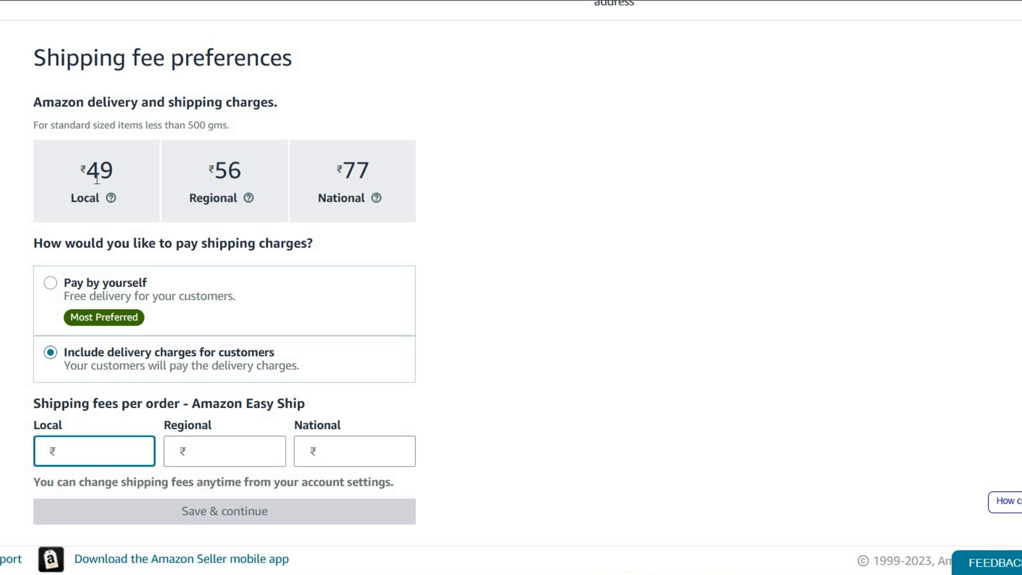
pyautogui.click(101, 449)
pyautogui.doubleClick(99, 170)
pyautogui.click(101, 452)
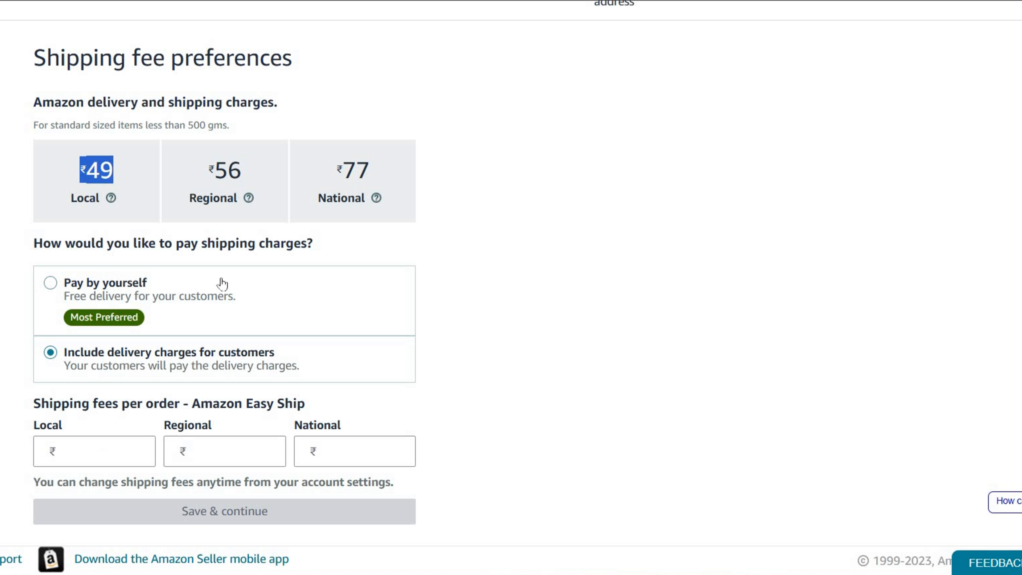
pyautogui.doubleClick(220, 169)
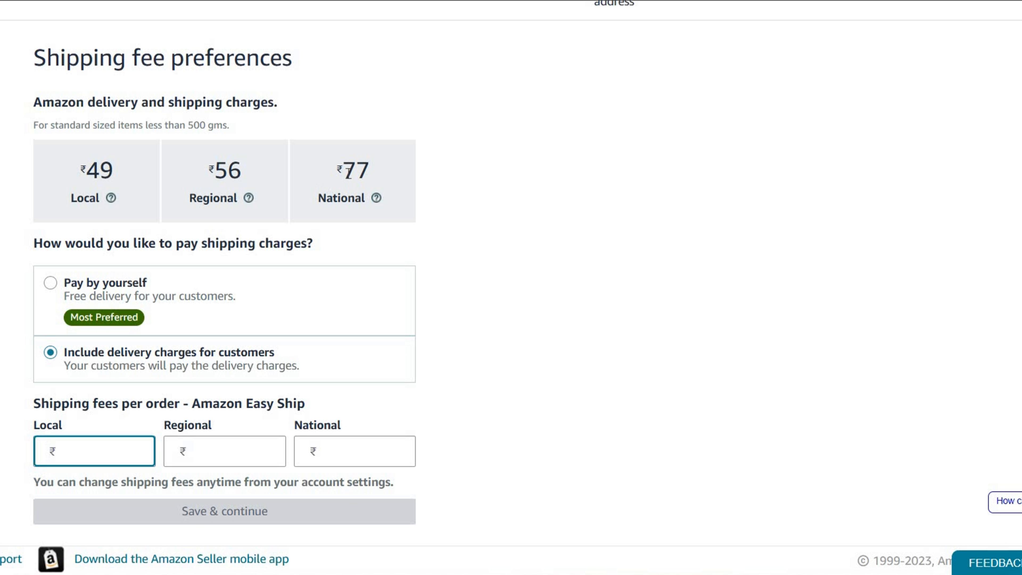
pyautogui.click(127, 451)
# - Choose "Pay by yourself" for the shipping charges and save the shipping fee preferences
pyautogui.click(49, 282)
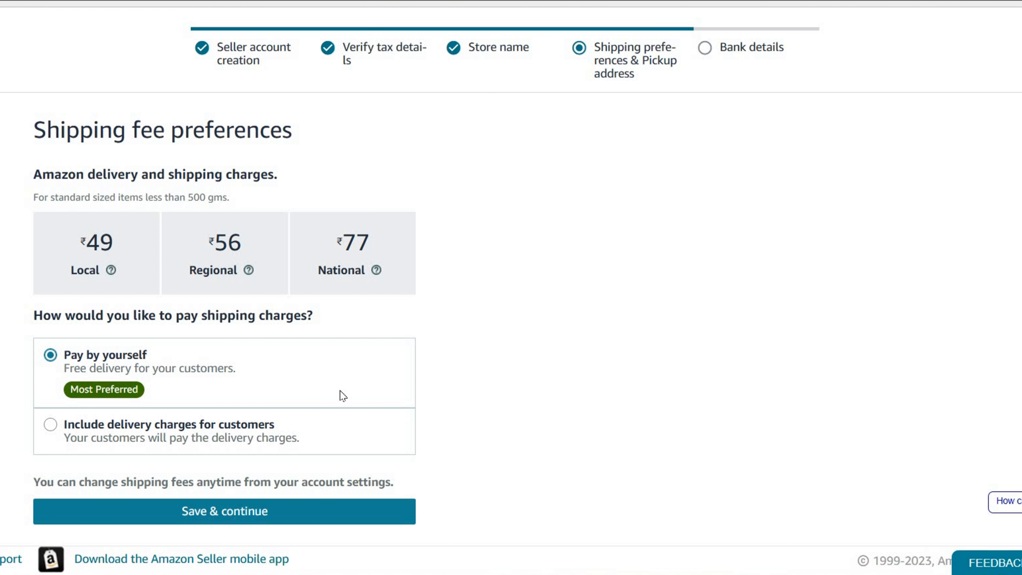
pyautogui.click(295, 515)
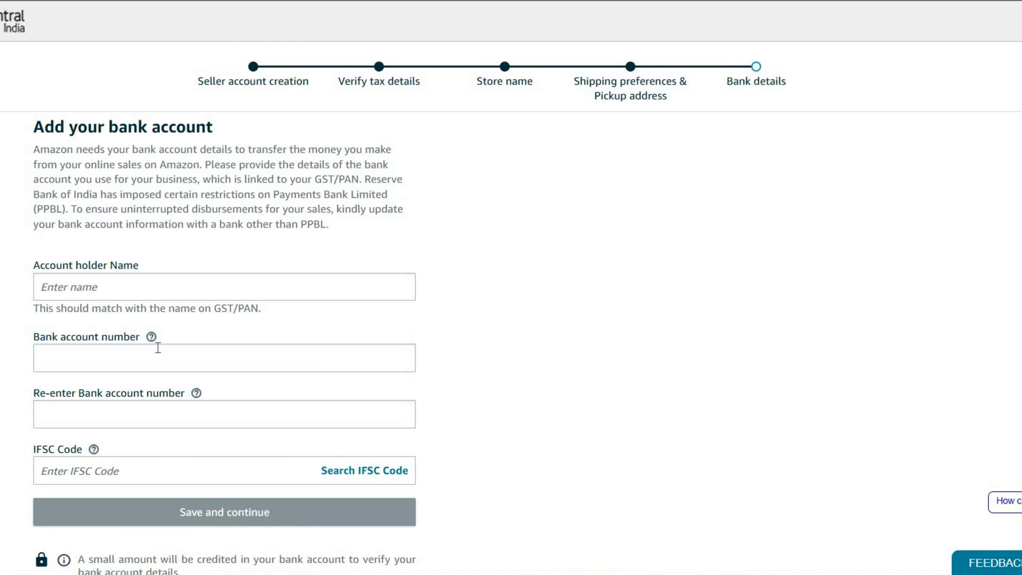
# - Clear the autofilled account holder name and bank account number from the bank account form
pyautogui.scroll(-2, 179, 247)
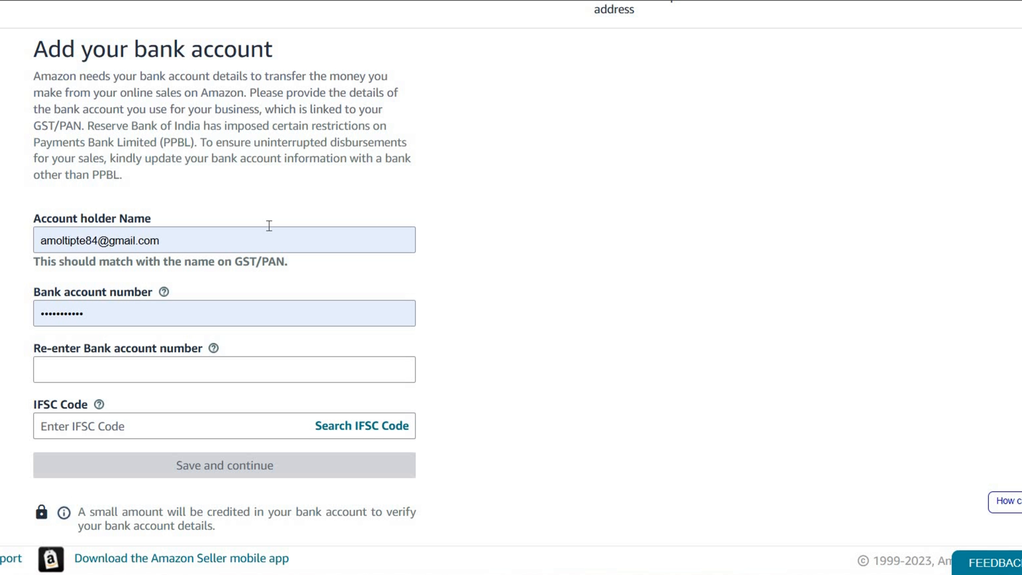
pyautogui.scroll(2, 269, 225)
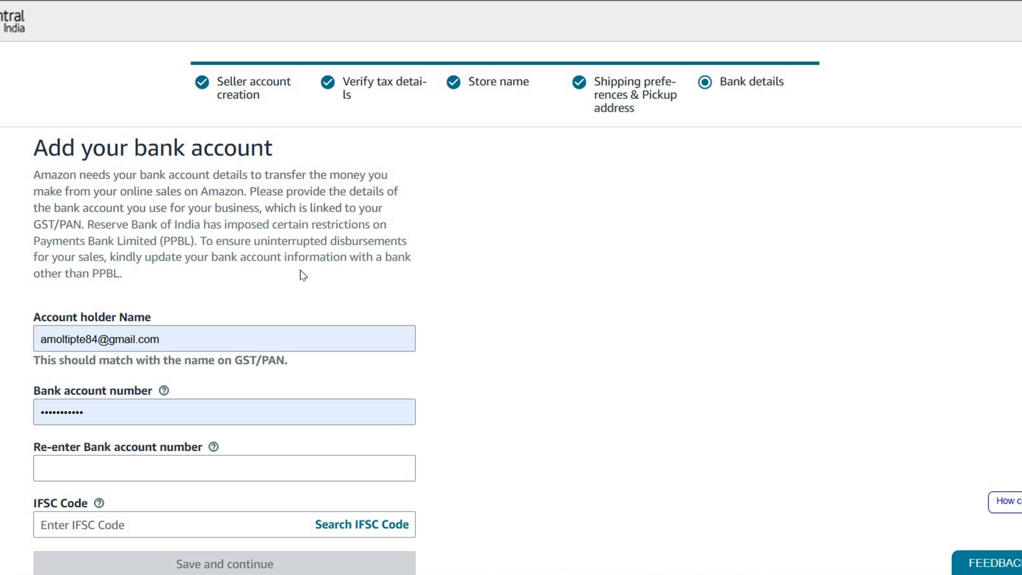
pyautogui.scroll(-2, 301, 271)
pyautogui.click(153, 240)
pyautogui.hotkey('ctrl', 'a')
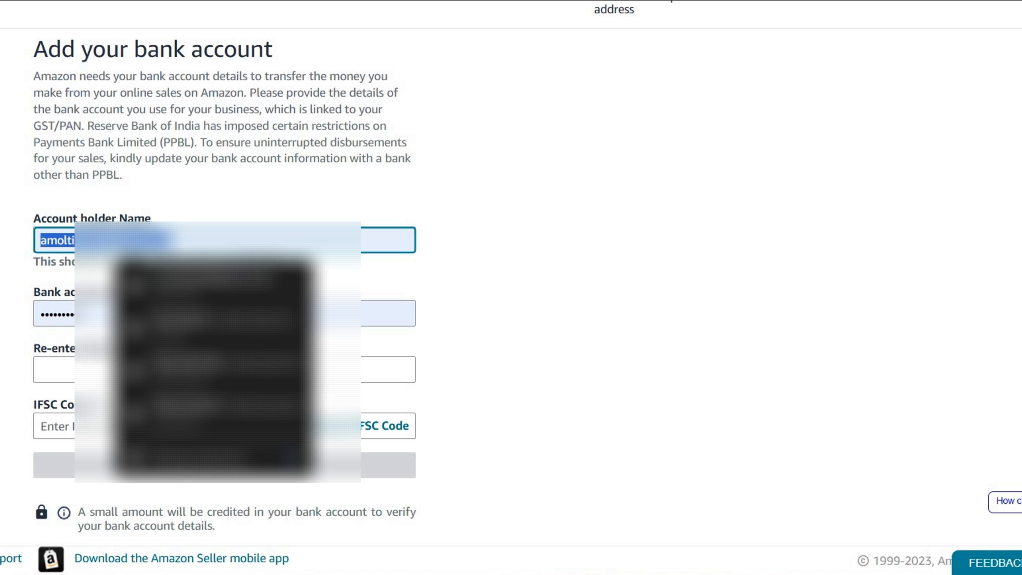
pyautogui.press('BackSpace')
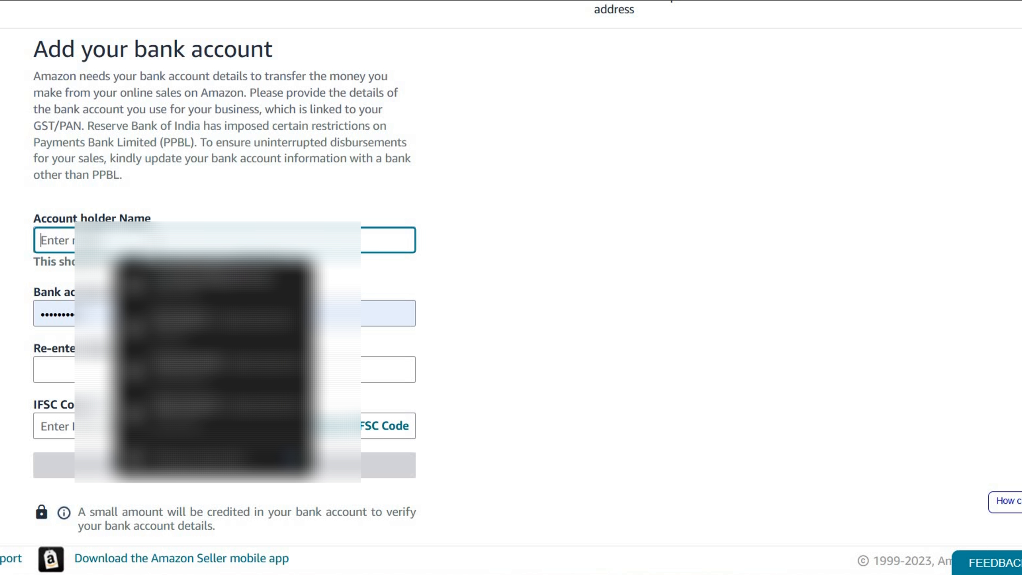
pyautogui.click(65, 319)
pyautogui.hotkey('ctrl', 'a')
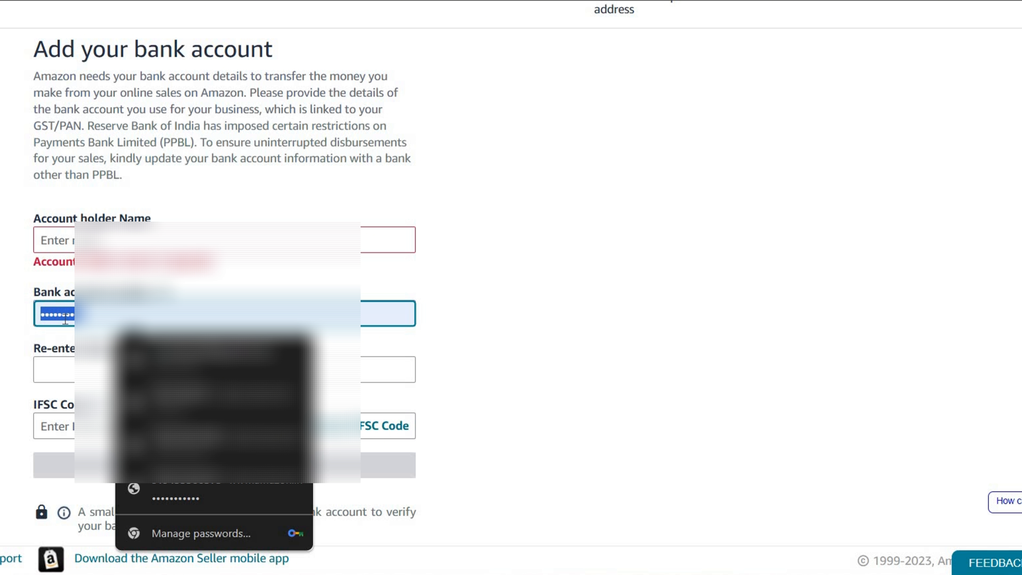
pyautogui.press('BackSpace')
# - Fill in the account holder's name, bank account number and IFSC code, save the bank details, and accept storing the credentials in the browser
pyautogui.click(188, 292)
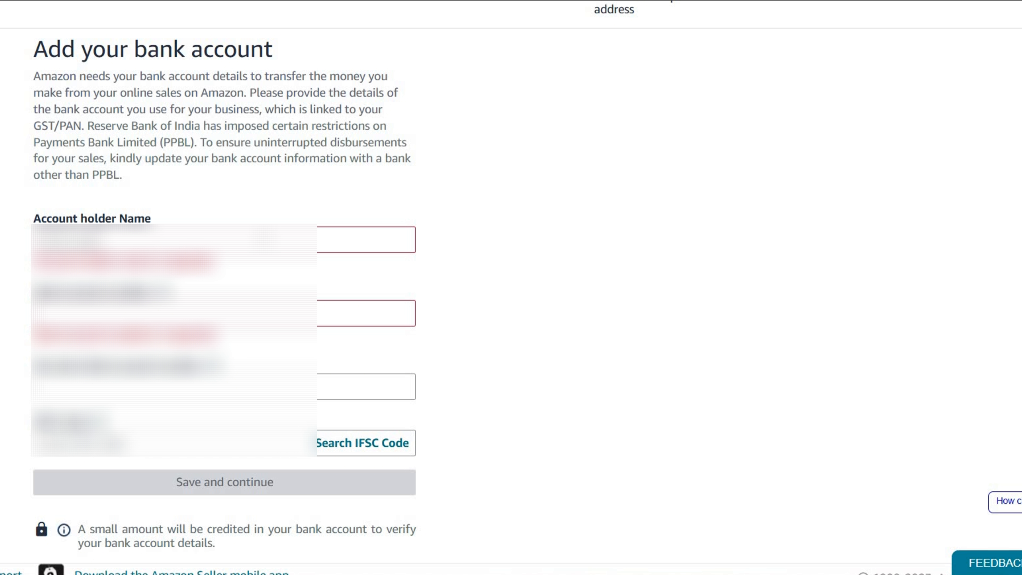
pyautogui.click(214, 475)
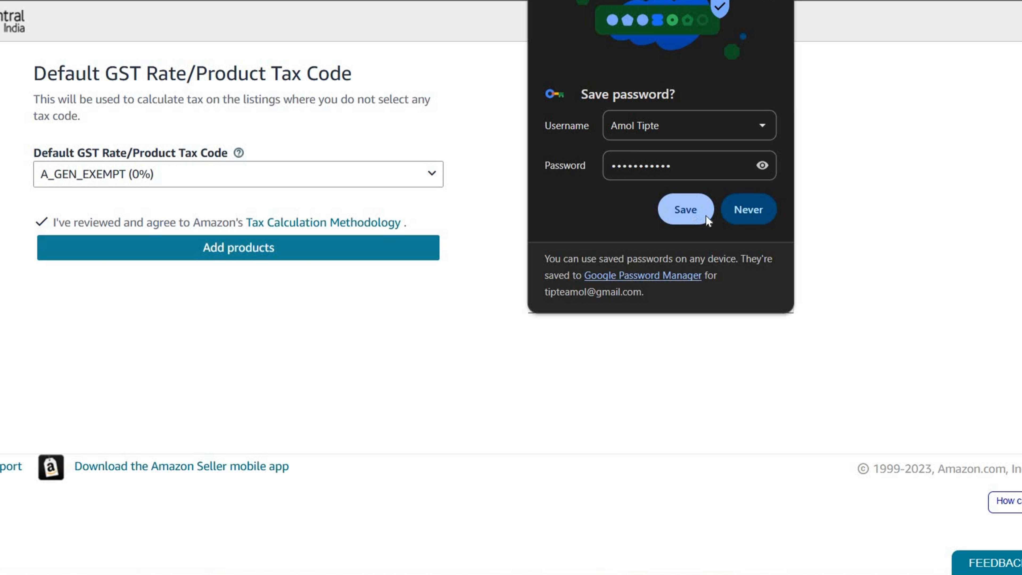
pyautogui.click(693, 215)
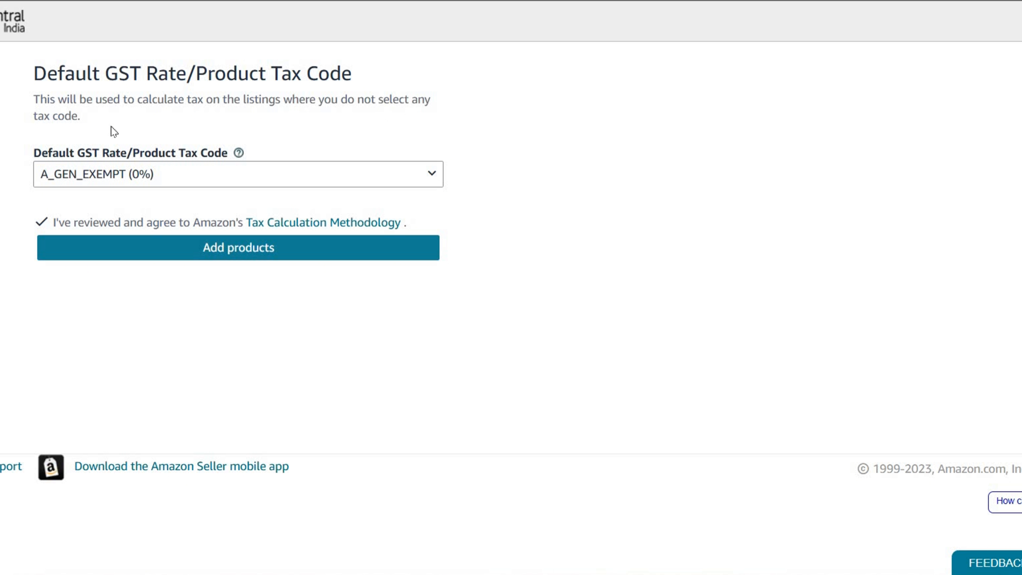
# - Choose A_GEN_EXEMPT (0%) as the default GST rate/product tax code and submit it to complete the registration
pyautogui.click(152, 181)
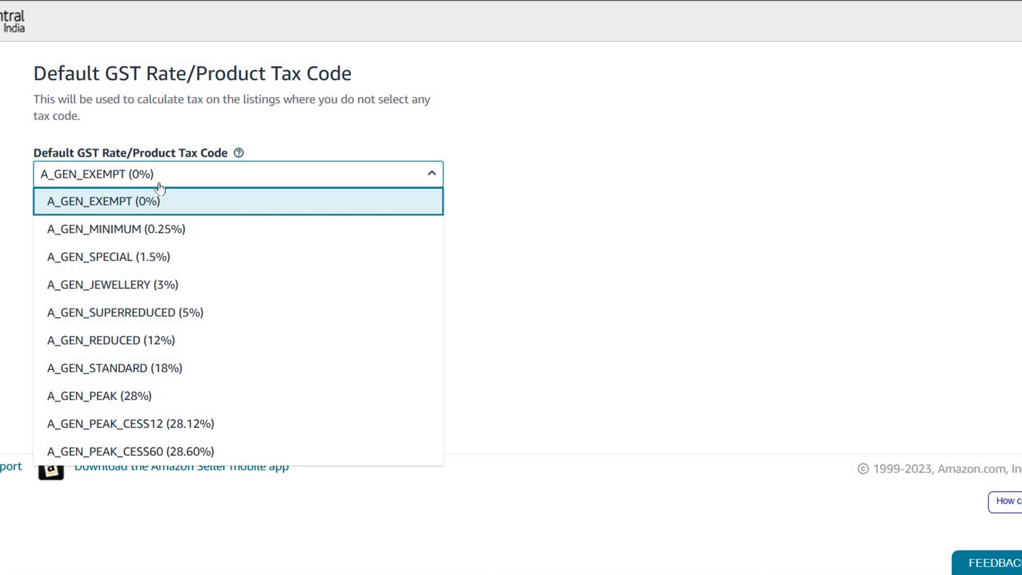
pyautogui.scroll(-1, 171, 252)
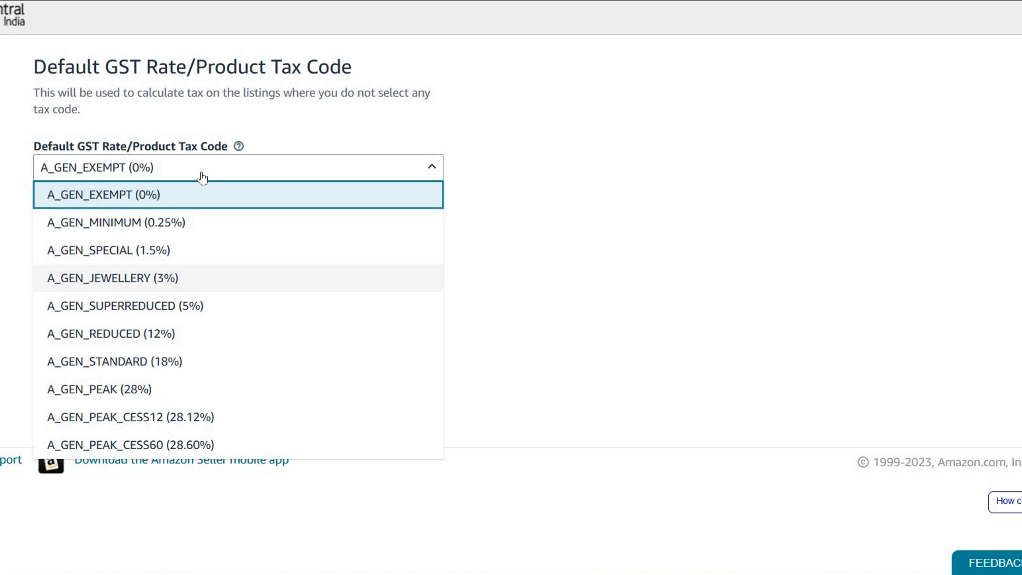
pyautogui.click(84, 184)
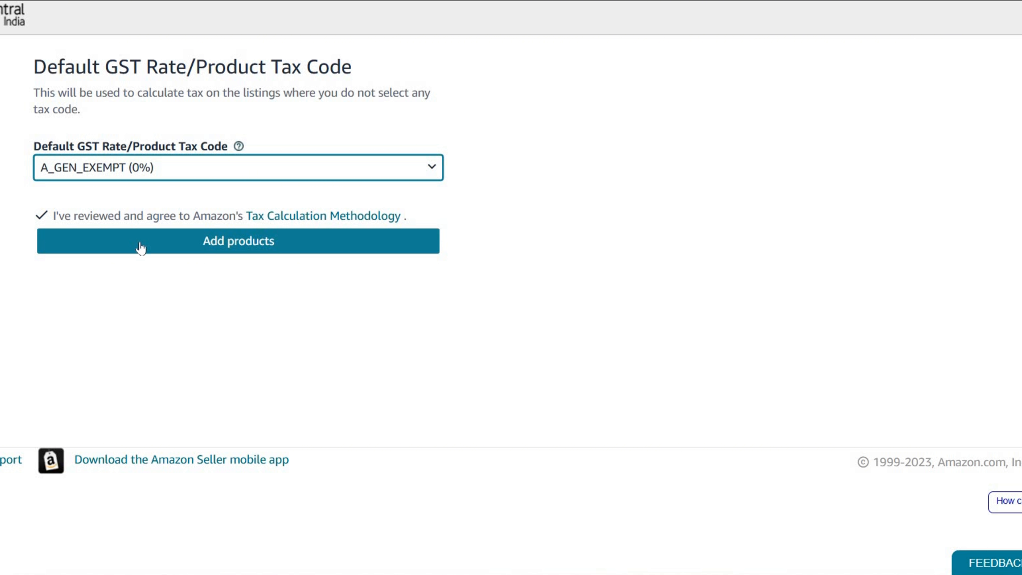
pyautogui.click(209, 241)
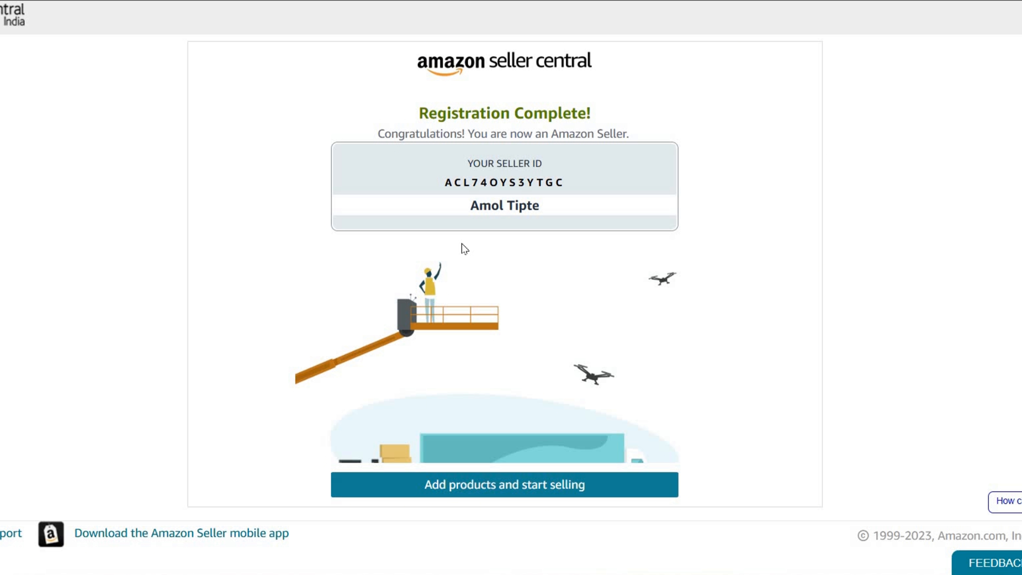
# - Highlight the congratulations line on the registration page and continue to adding products and start selling
pyautogui.click(499, 491)
pyautogui.moveTo(378, 135); pyautogui.dragTo(649, 138)
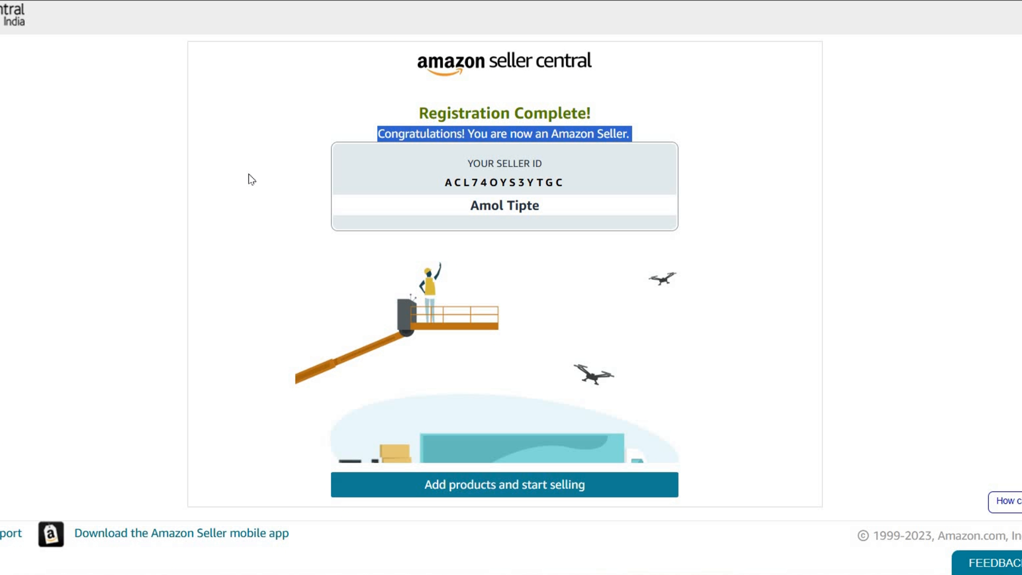
pyautogui.click(535, 449)
pyautogui.click(466, 485)
pyautogui.click(466, 485)
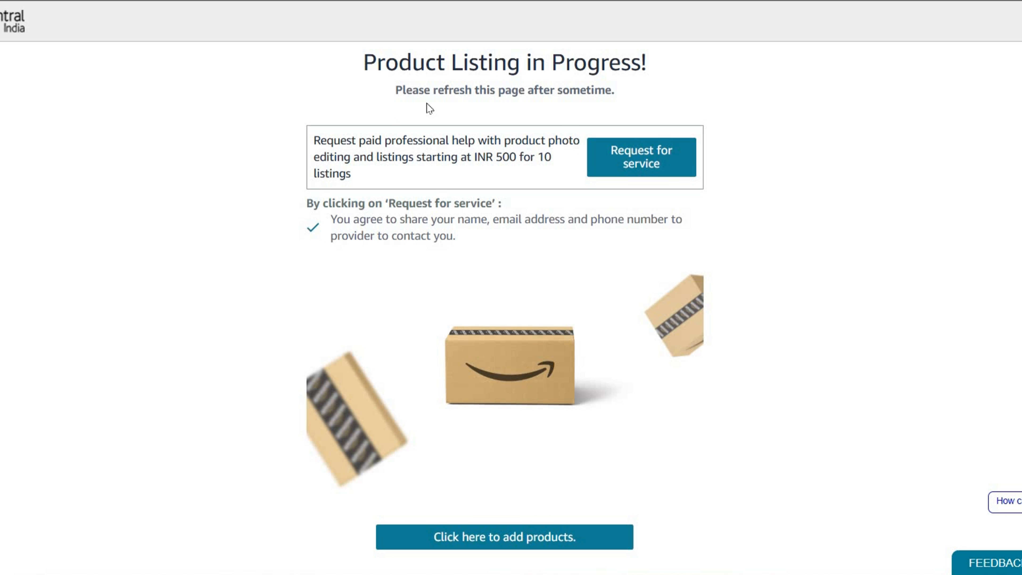
# - Review the product listing progress page with its paid listing service offer, and proceed to add products in Seller Central
pyautogui.moveTo(363, 63); pyautogui.dragTo(450, 92)
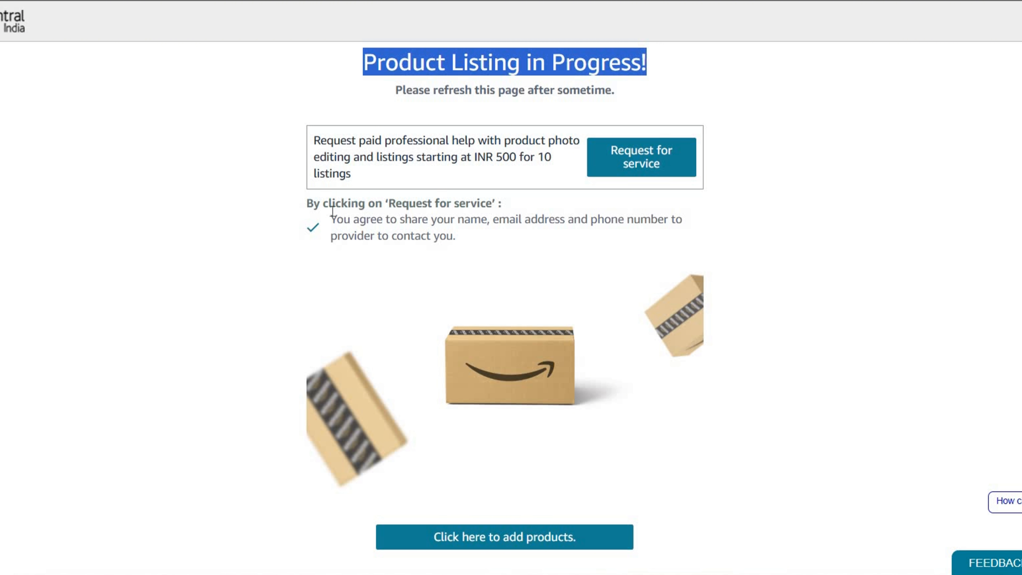
pyautogui.scroll(-1, 450, 204)
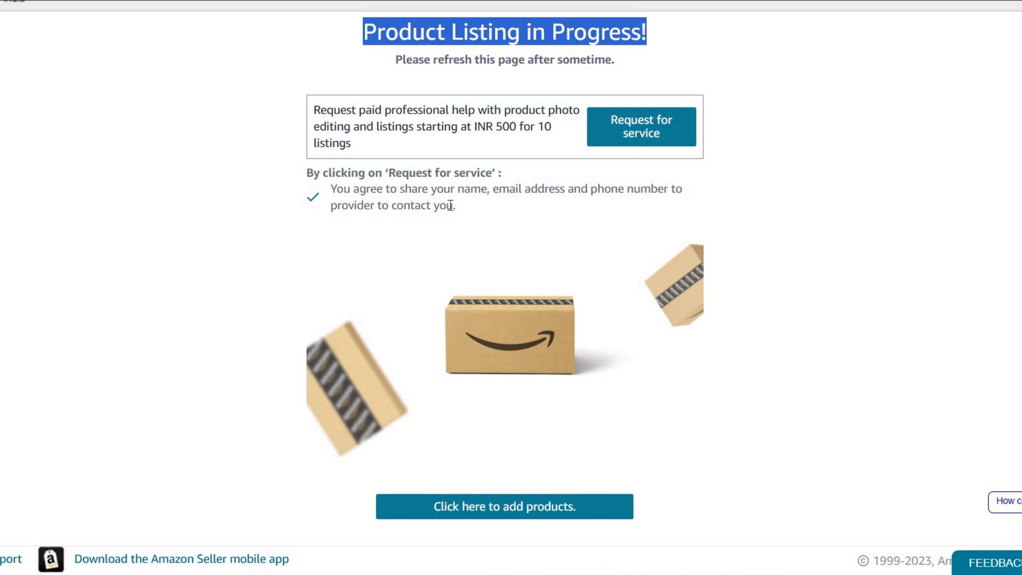
pyautogui.scroll(1, 450, 205)
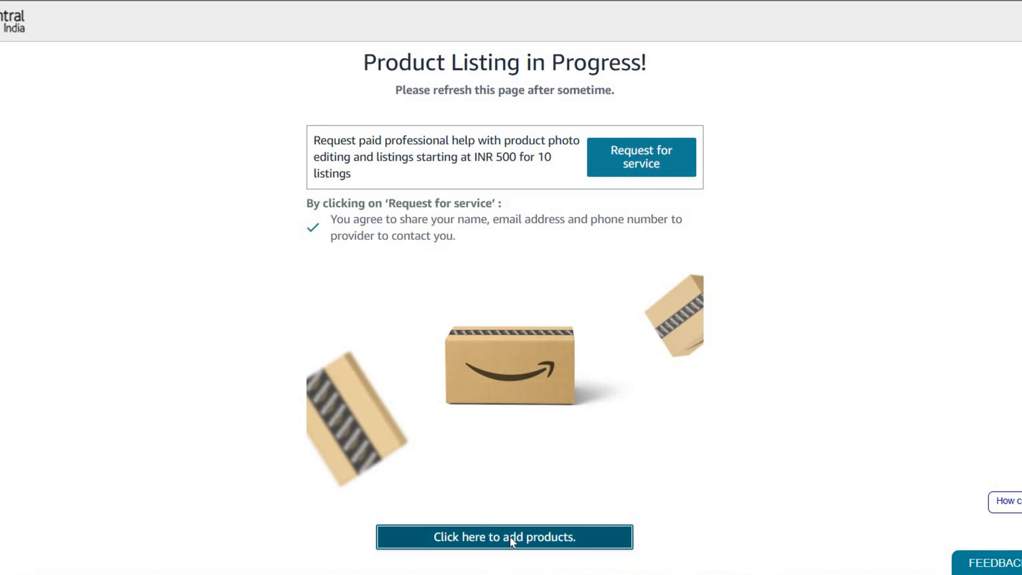
pyautogui.click(510, 537)
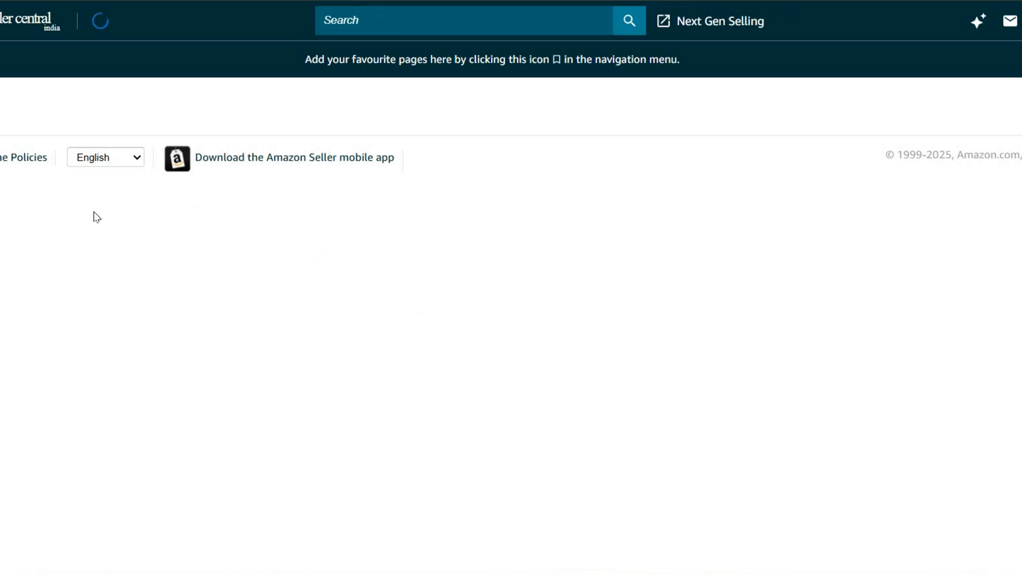